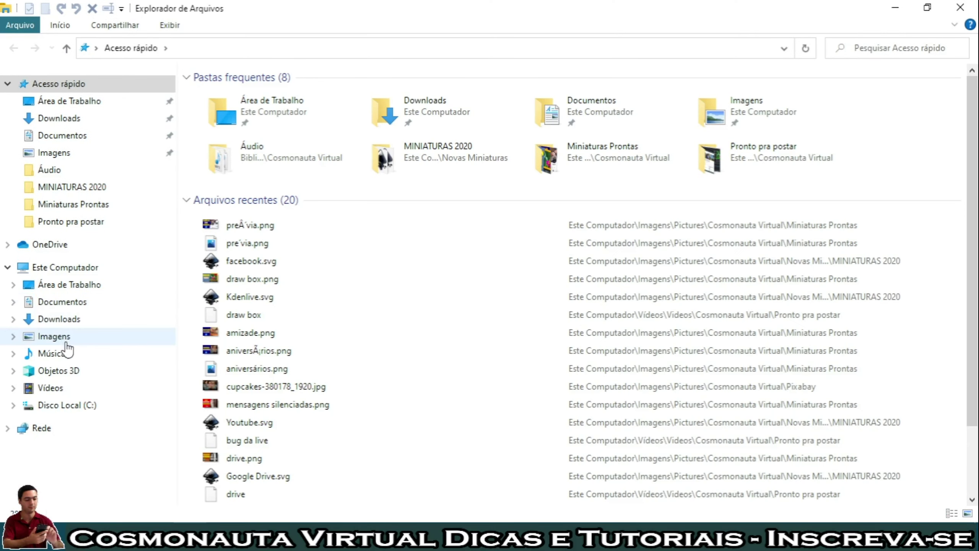
Step: Import Golf - 18080.mp4 from the Pixabay folder inside Vídeos into the Kdenlive project bin
left_click(58, 389)
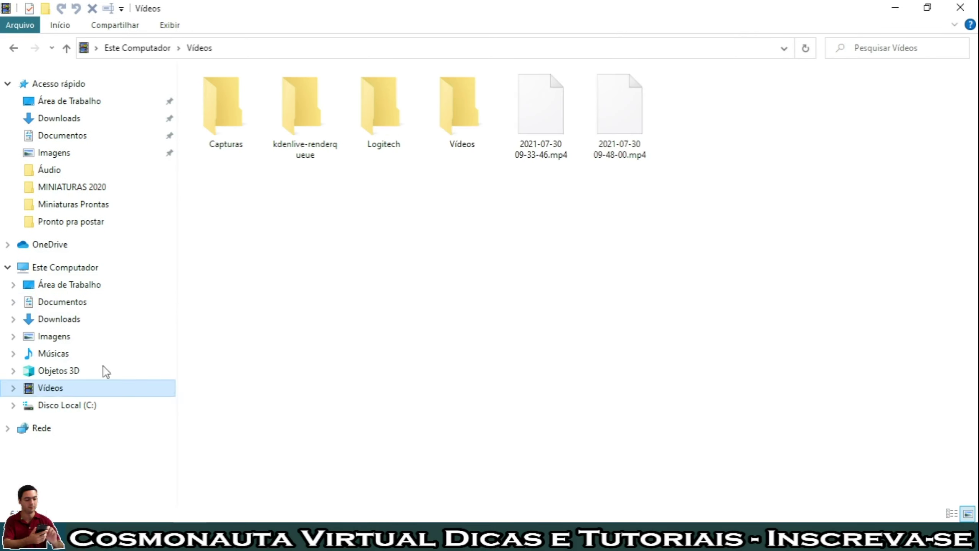
double_click(466, 107)
double_click(717, 109)
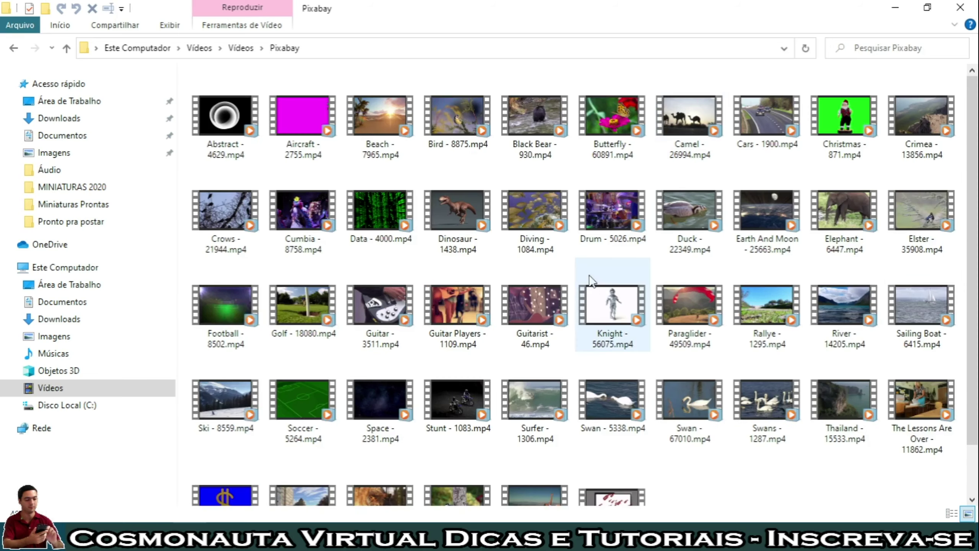
mouse_move(608, 307)
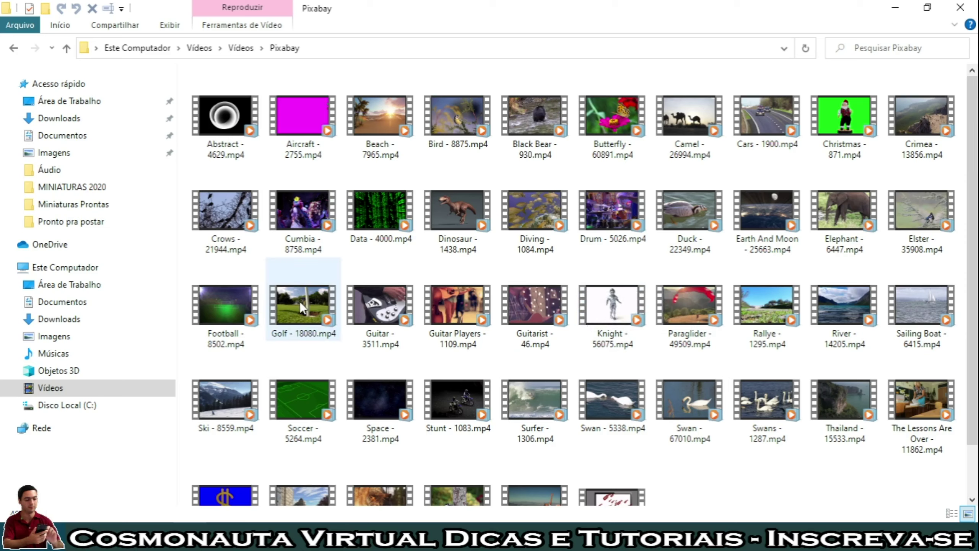
left_click_drag(300, 302, 55, 200)
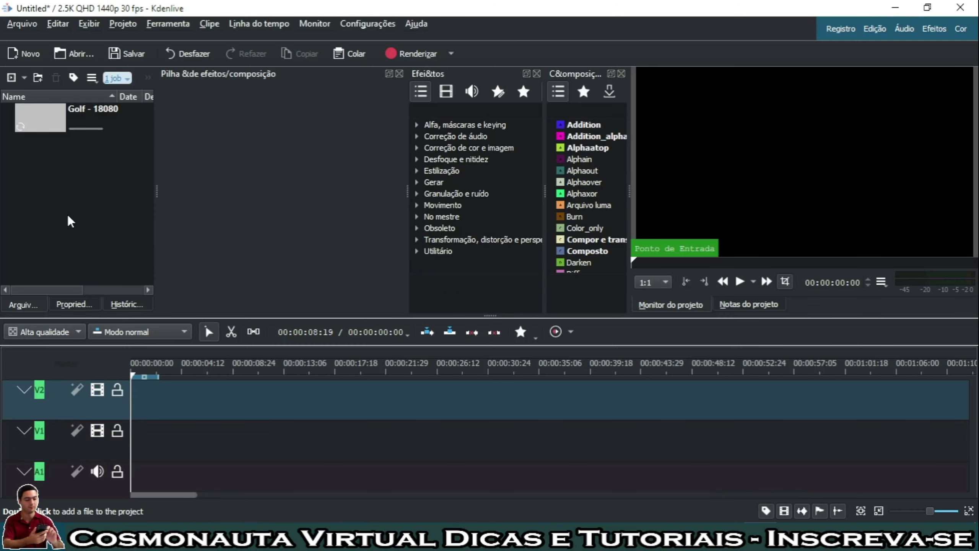
Step: Place the Golf clip at the start of video track V1 and play it through
left_click_drag(50, 115, 133, 424)
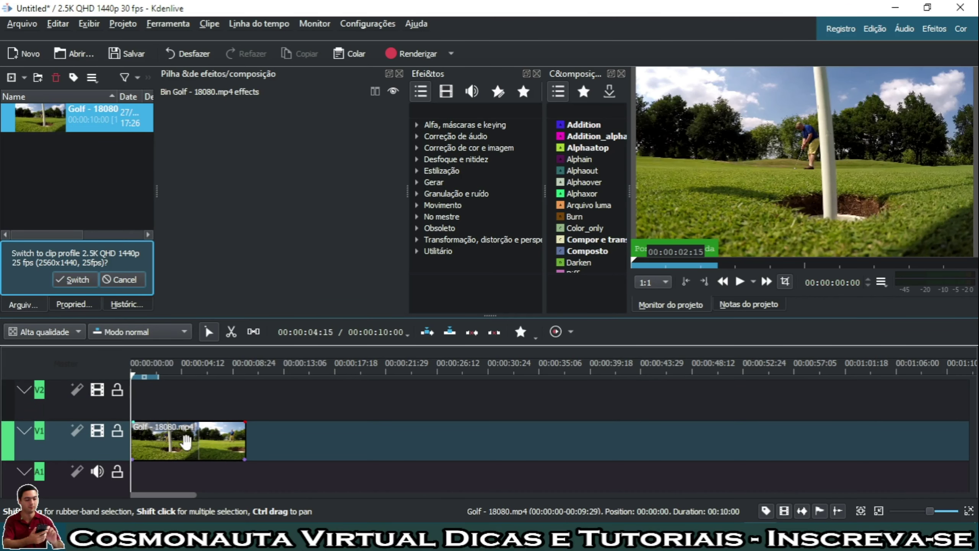
left_click(181, 440)
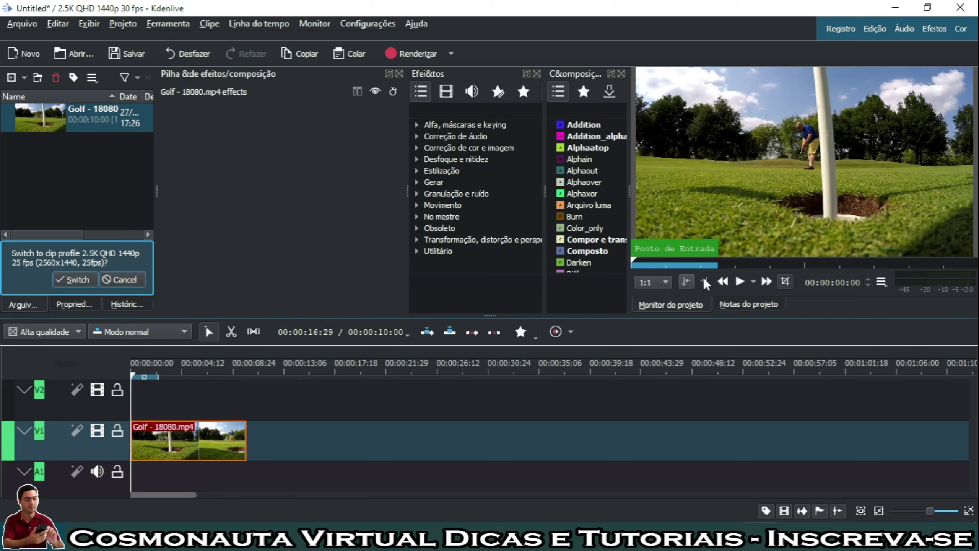
left_click(744, 280)
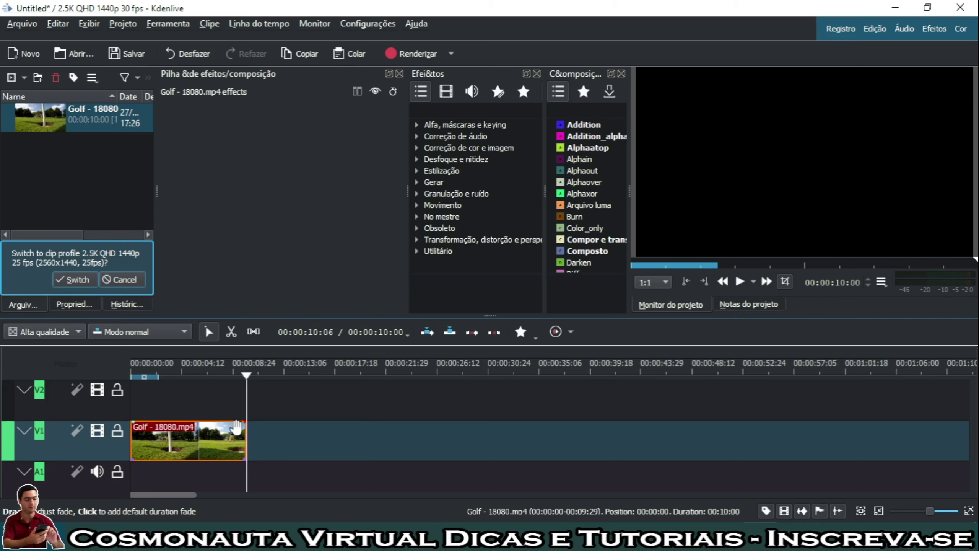
Step: Copy the Golf clip and paste the duplicate directly after the original on track V1
right_click(194, 443)
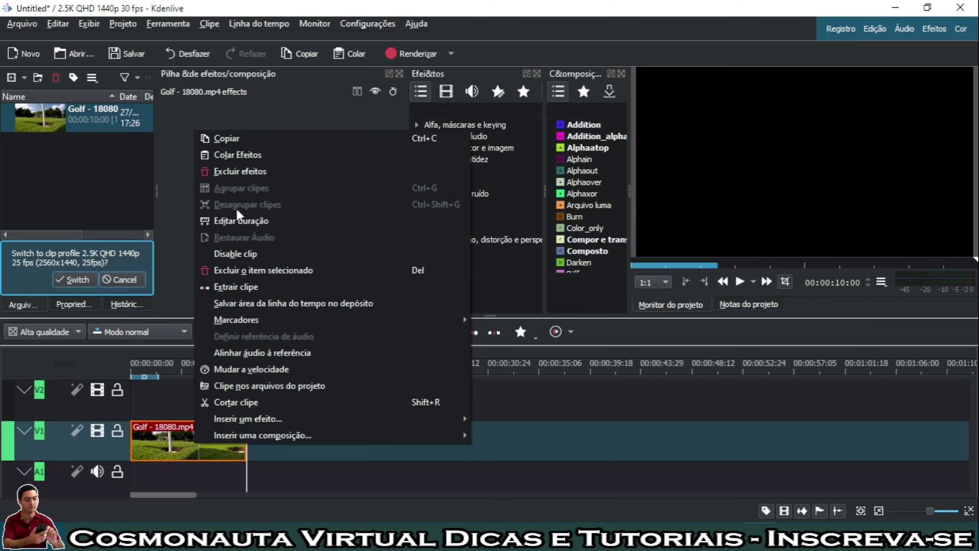
left_click(235, 141)
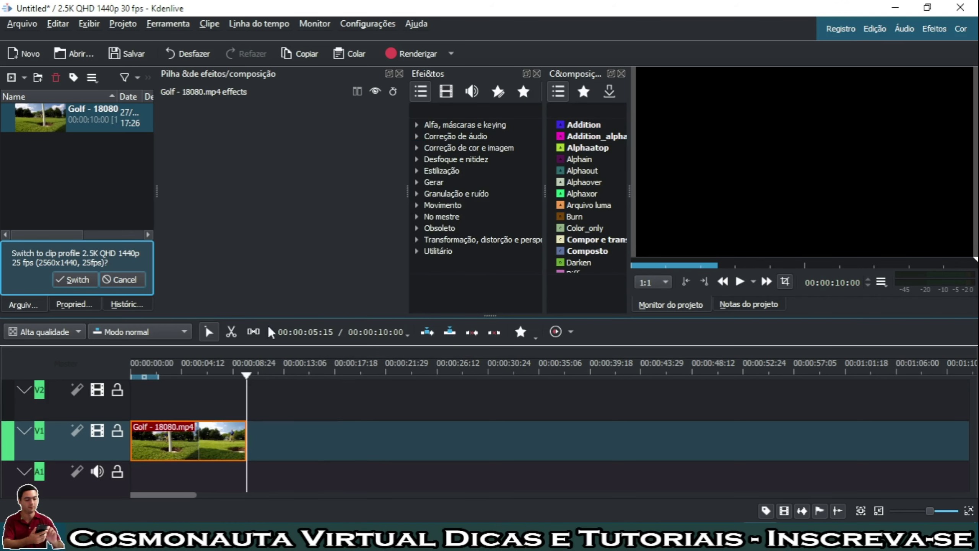
right_click(251, 439)
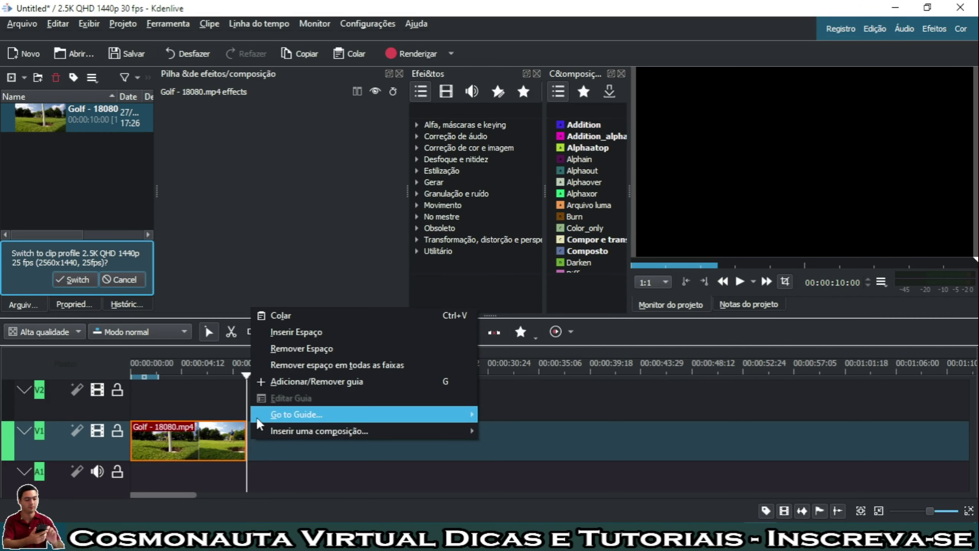
left_click(275, 315)
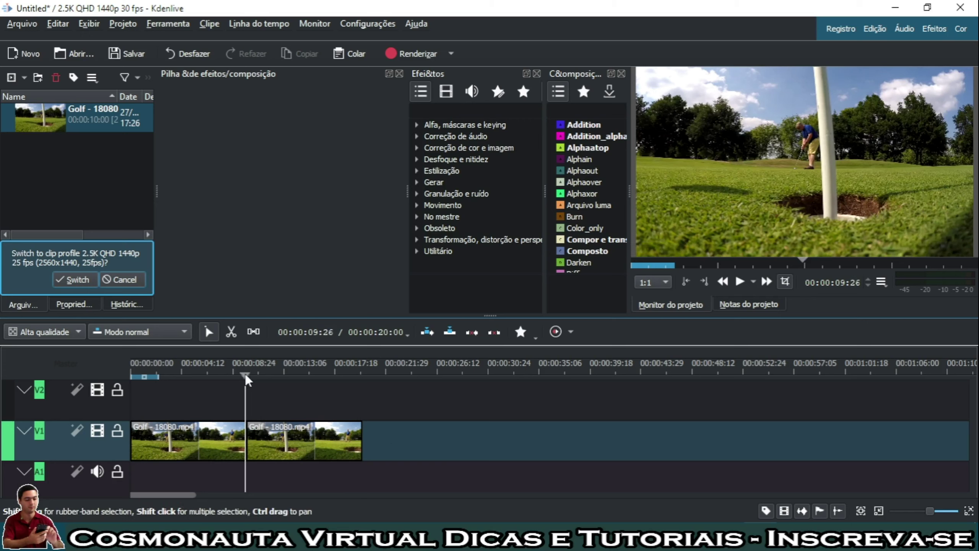
Step: Play the timeline across the join between the two Golf clips, starting shortly before it
left_click_drag(245, 373, 238, 377)
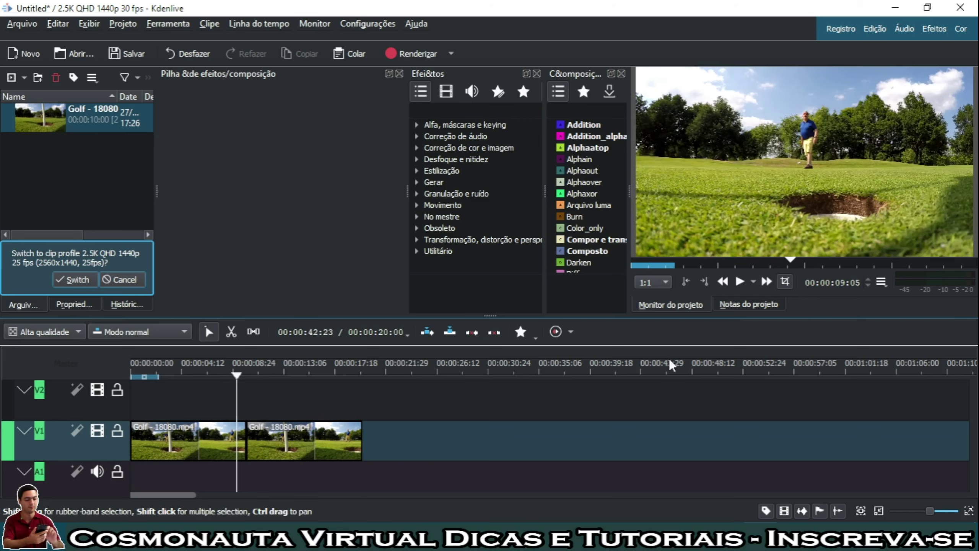
left_click(741, 282)
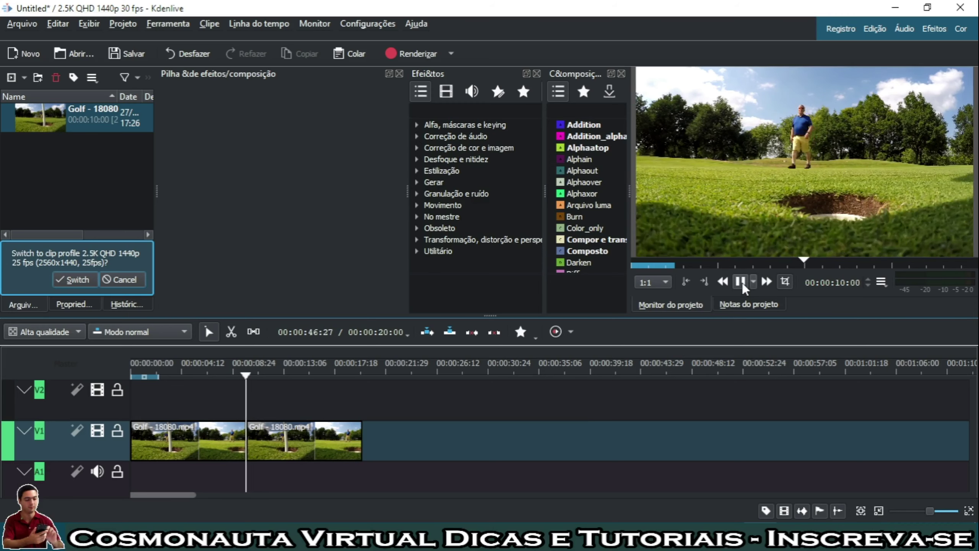
left_click(741, 282)
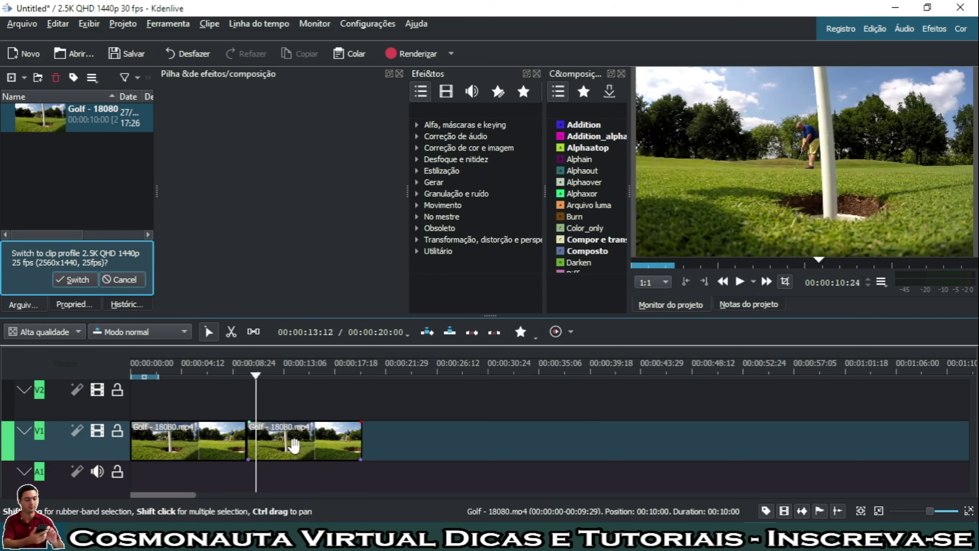
mouse_move(302, 443)
left_mouse_down()
mouse_move(347, 442)
mouse_move(297, 442)
left_mouse_up()
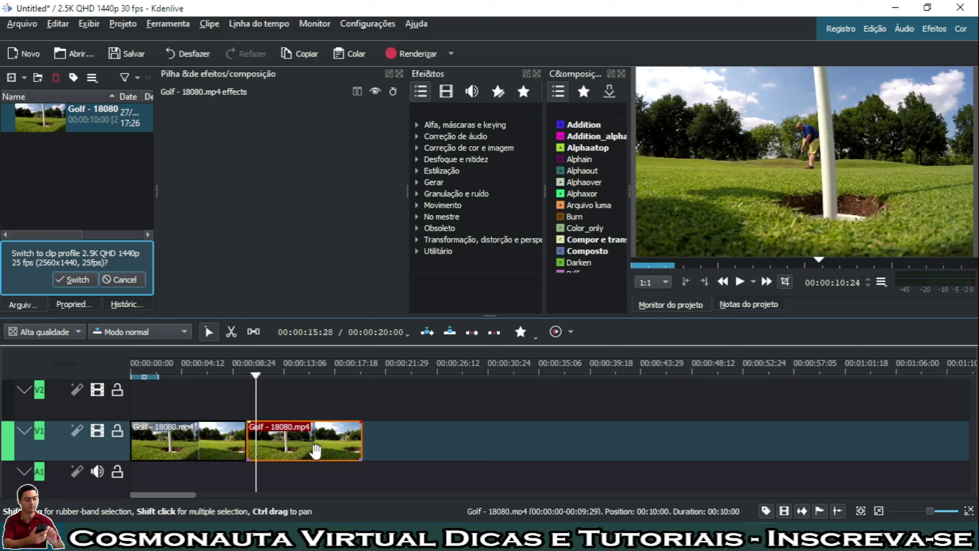
left_click(180, 403)
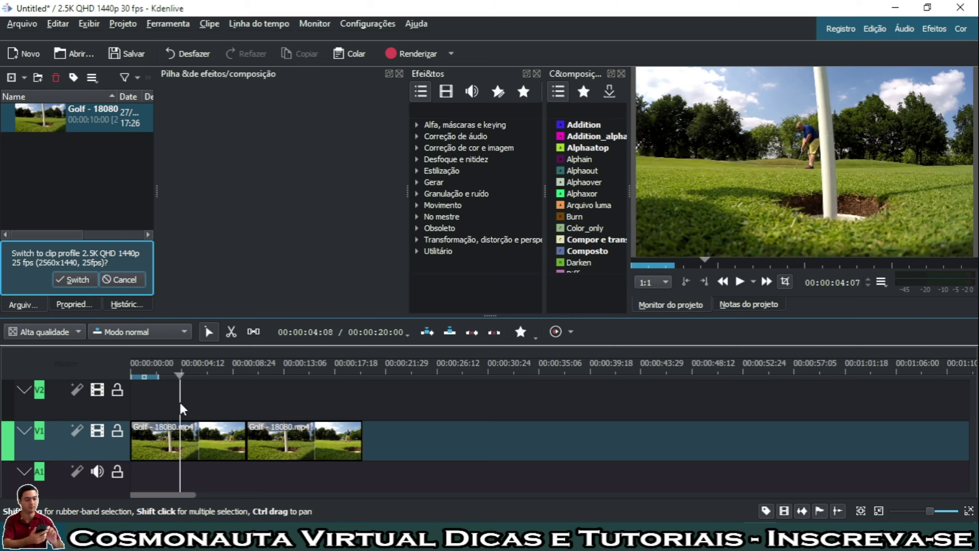
left_click(182, 446)
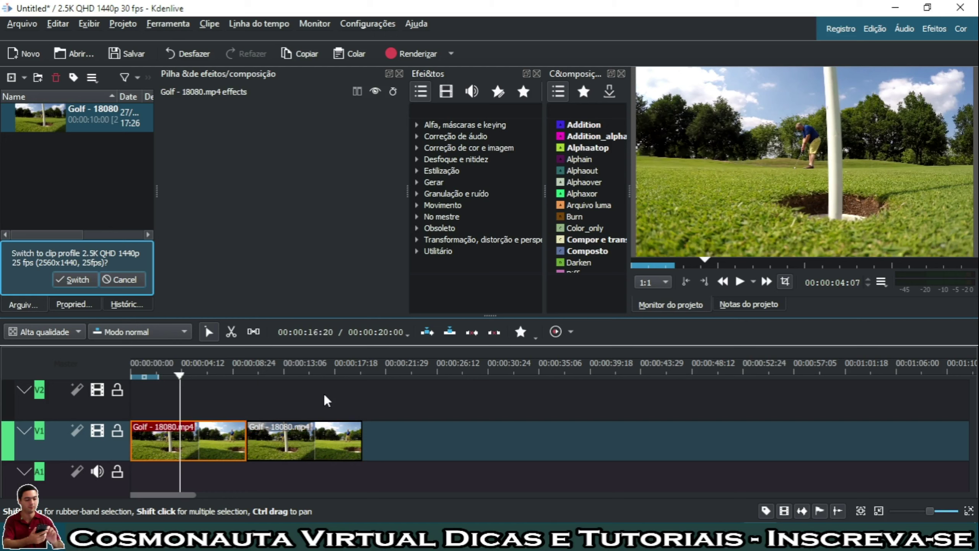
left_click(275, 401)
left_click(300, 432)
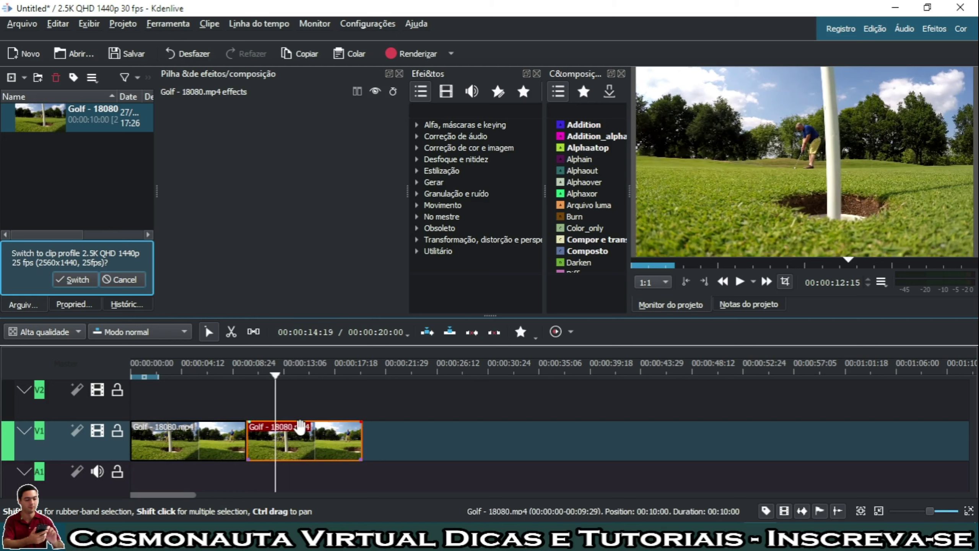
Step: Slow the second Golf clip to 39.12% speed and play back the slow-motion section
left_click(297, 434)
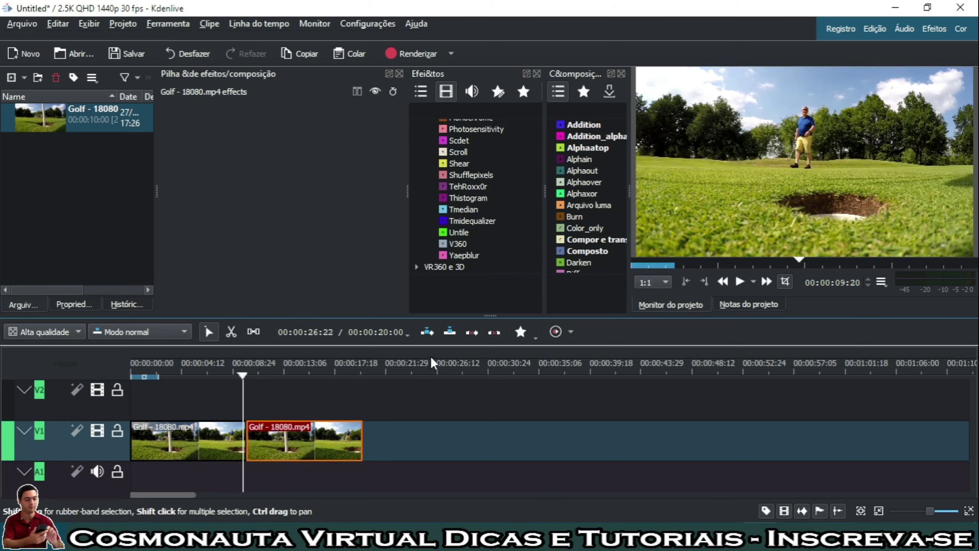
right_click(288, 440)
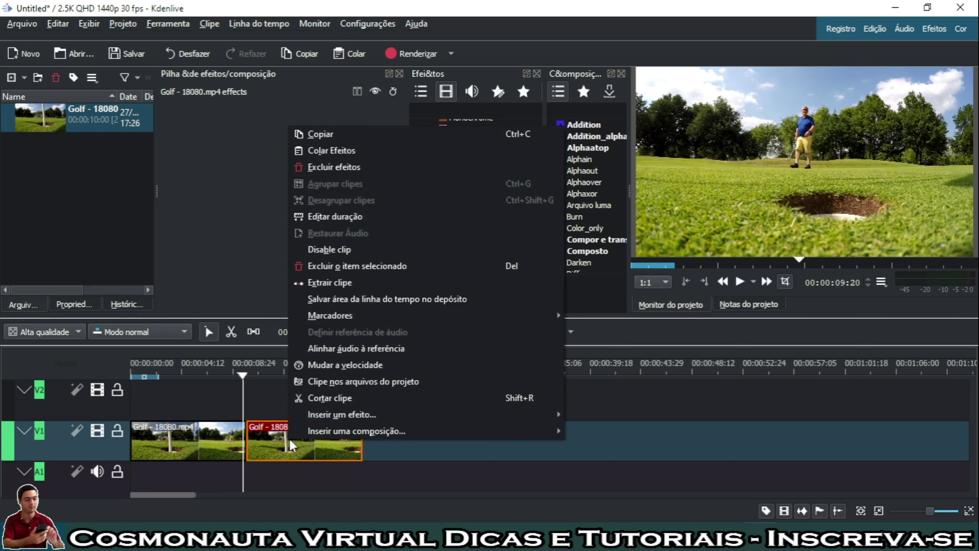
left_click(343, 366)
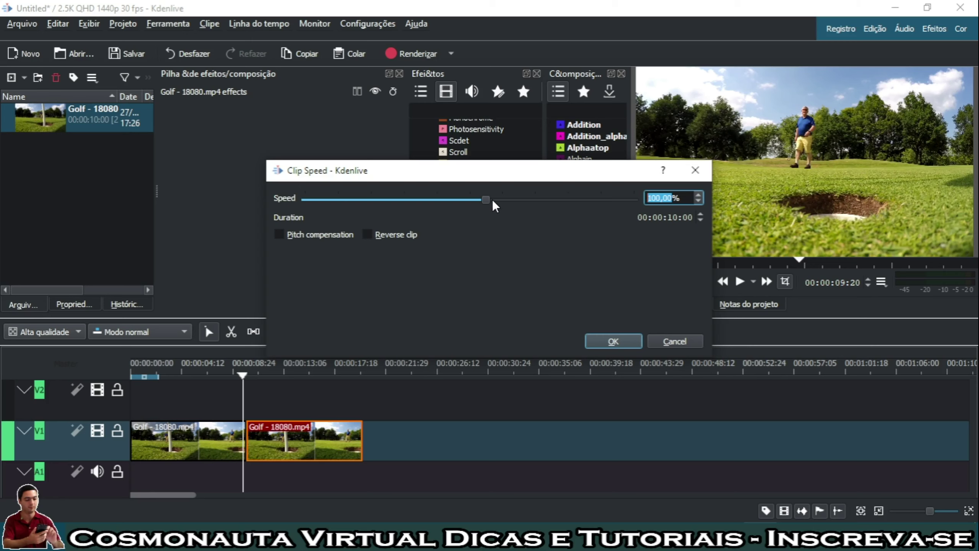
left_click_drag(488, 202, 451, 205)
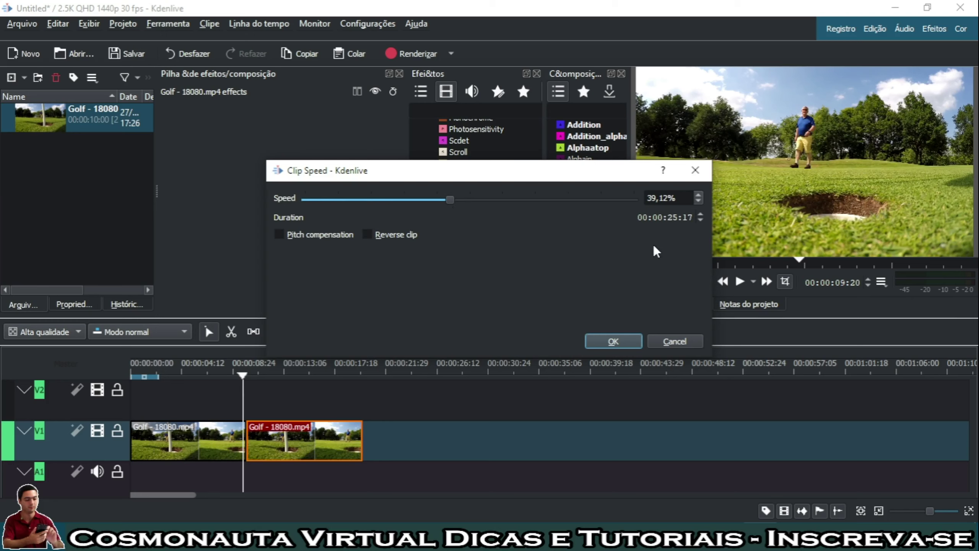
left_click(603, 336)
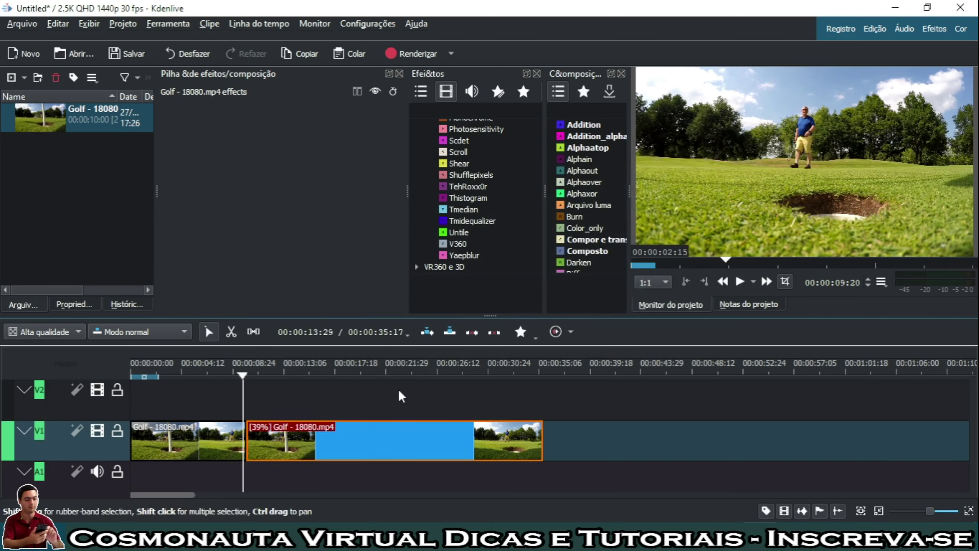
left_click(740, 281)
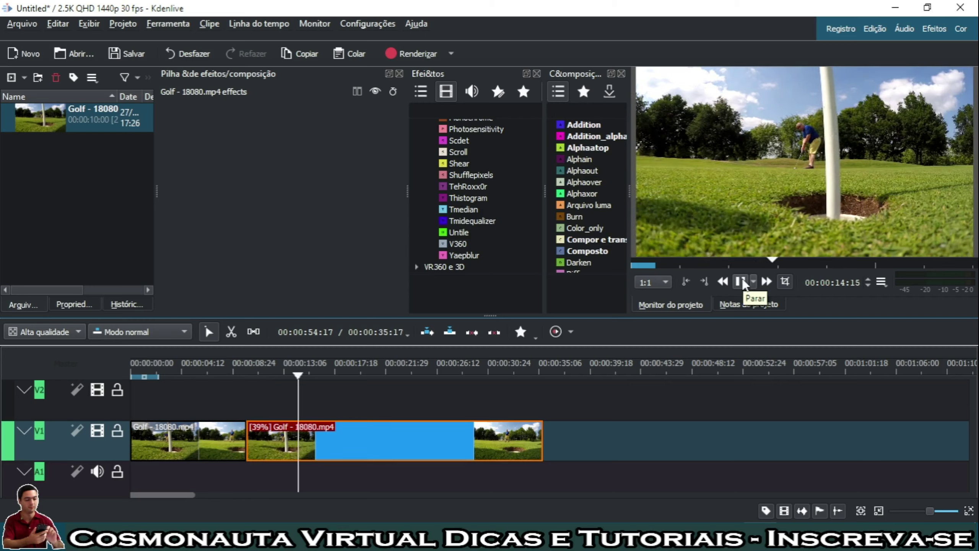
left_click(741, 281)
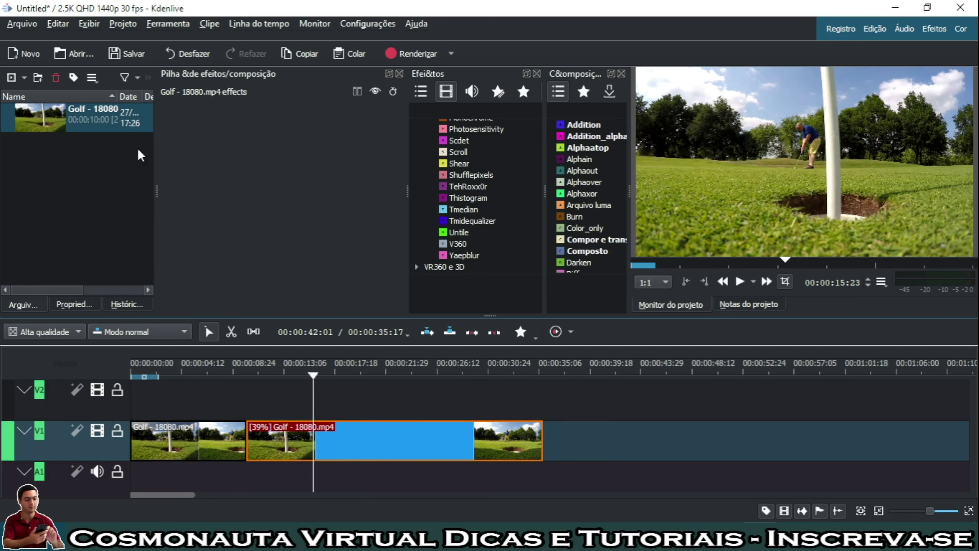
Step: Start a new title clip and write the text "Replay" on its canvas
left_click(24, 81)
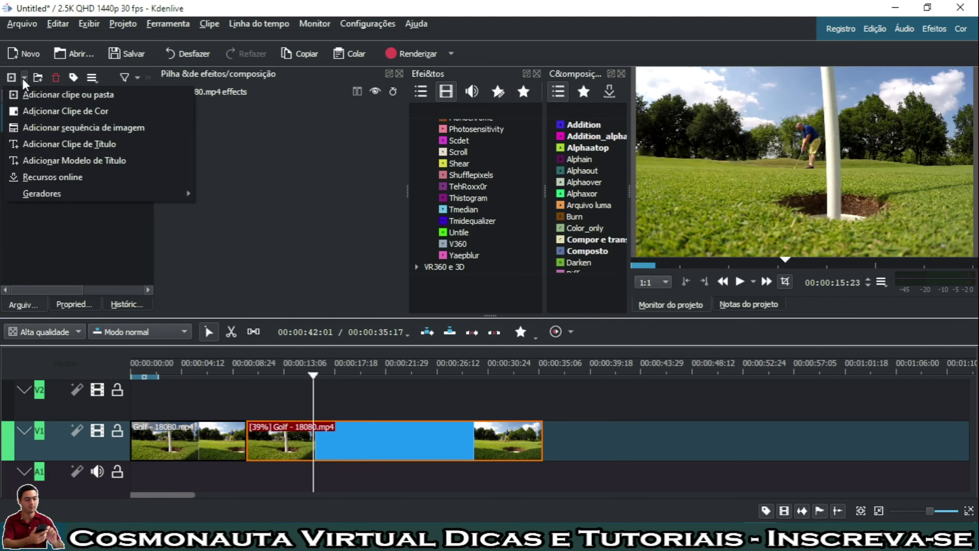
left_click(80, 147)
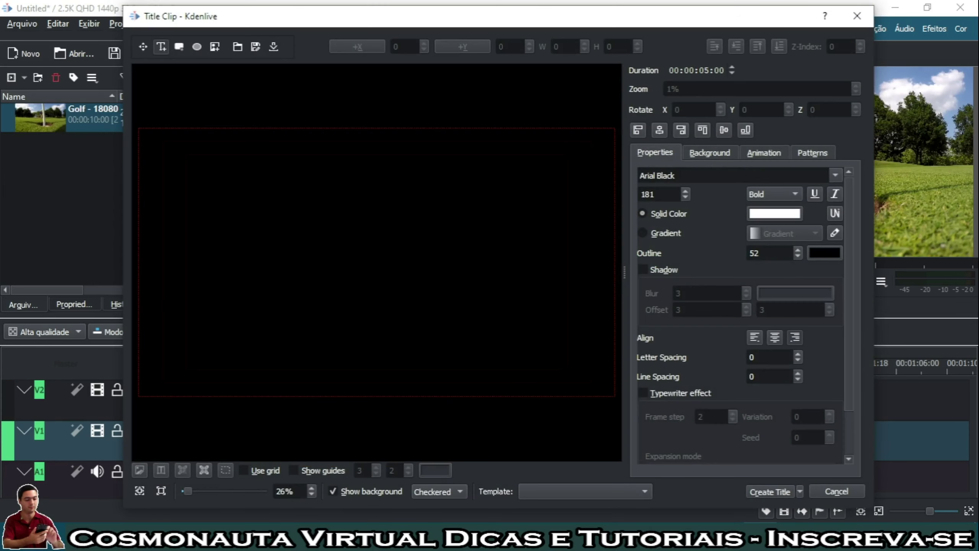
left_click(332, 241)
key("BackSpace")
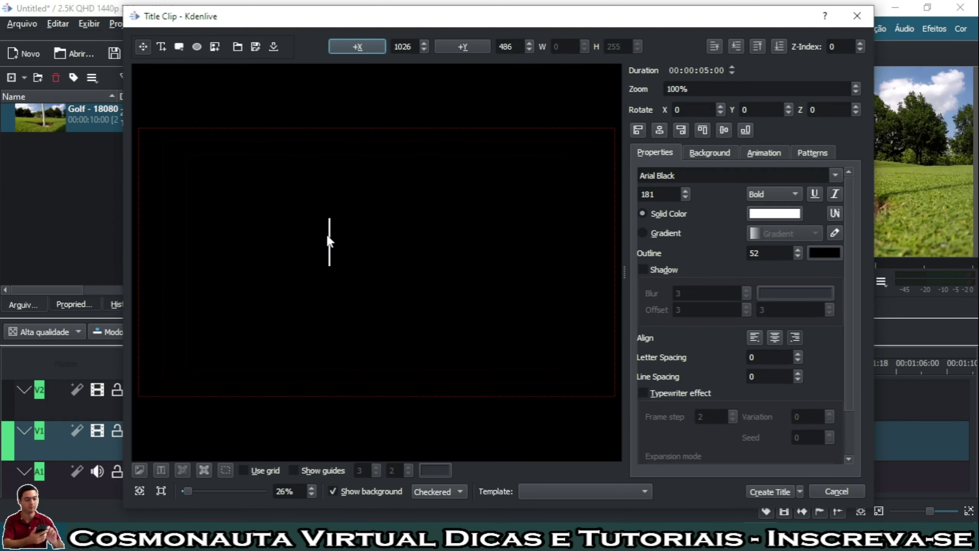
type("re")
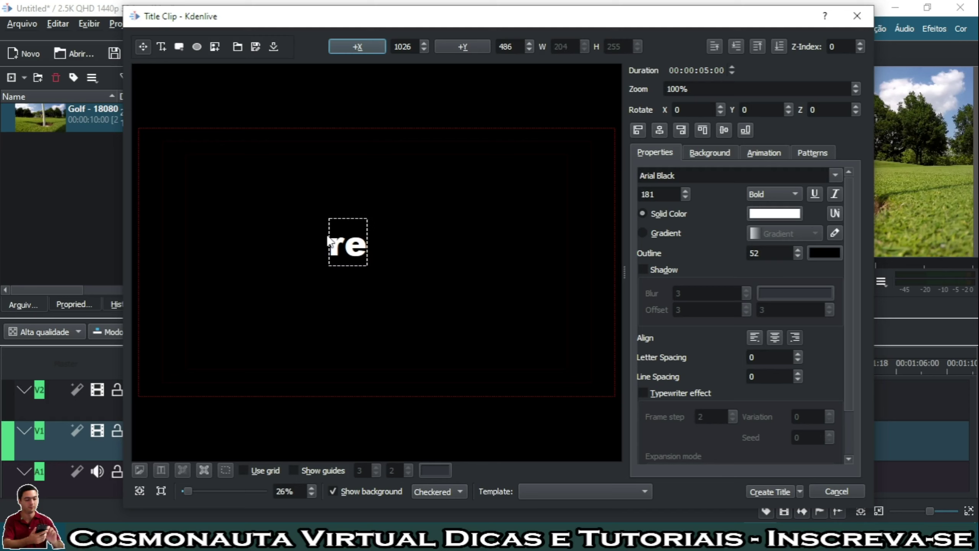
key("BackSpace")
key("BackSpace")
type("RE")
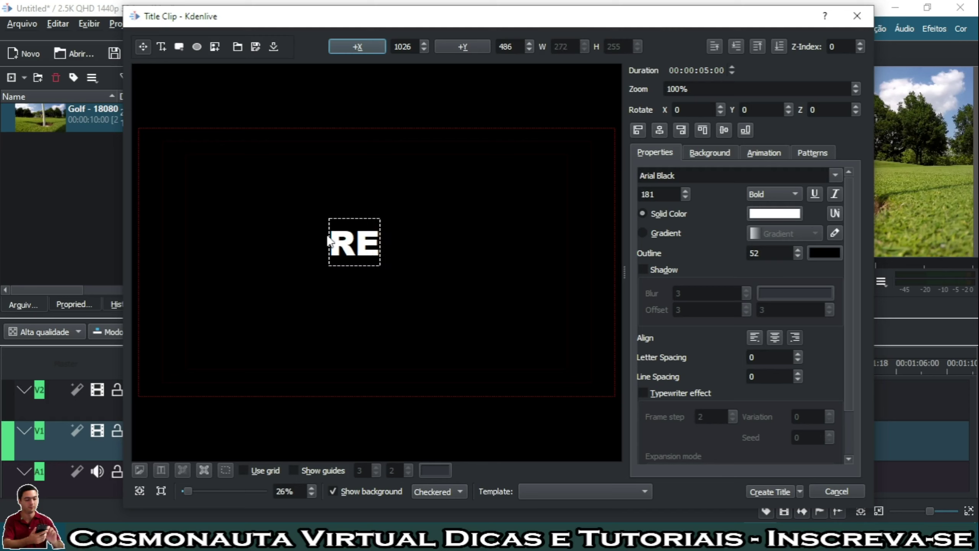
key("BackSpace")
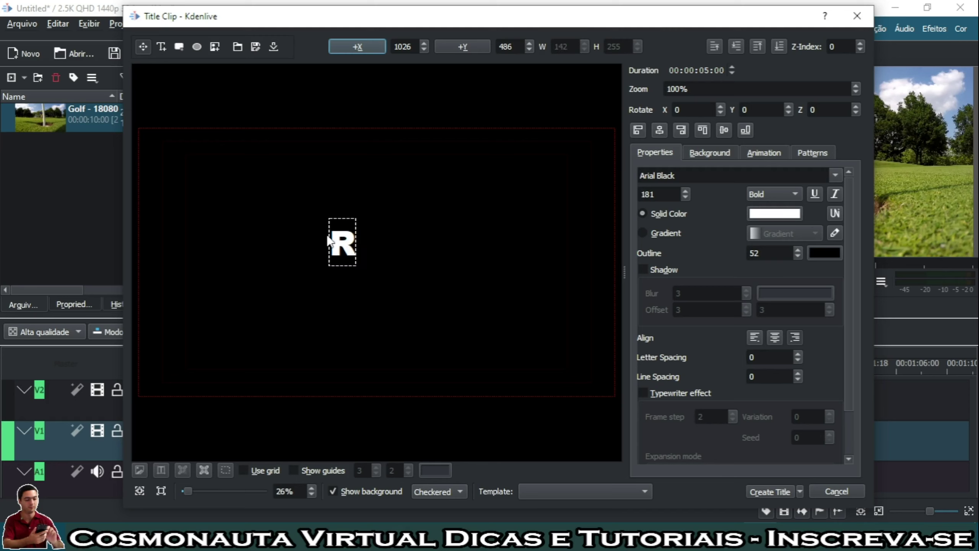
type("eplay")
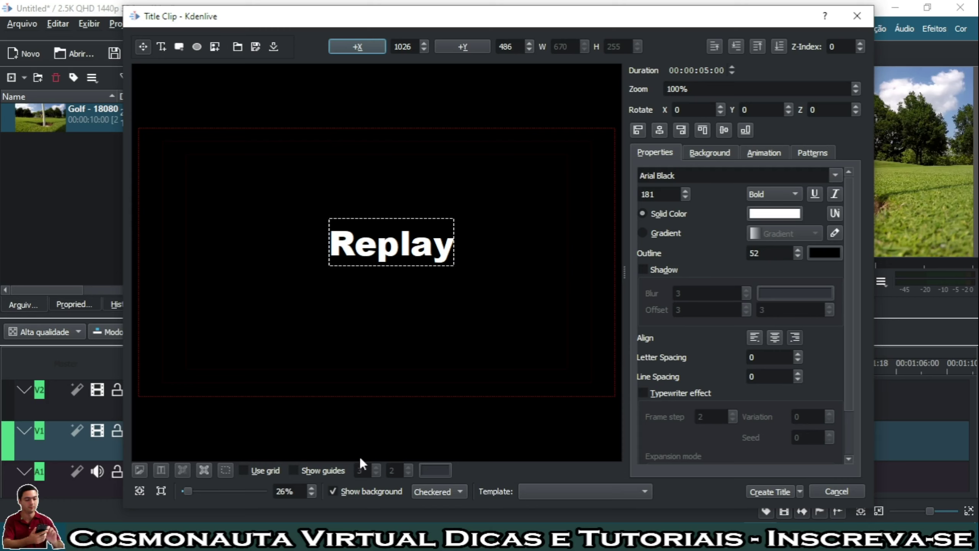
Step: Compare the title preview with its background shown and hidden, and look through the backdrop options
left_click(334, 491)
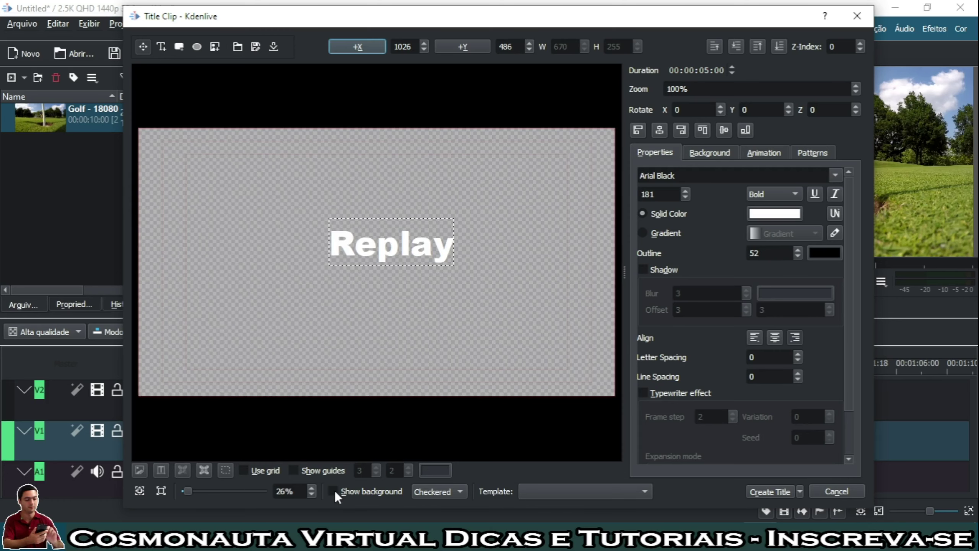
left_click(334, 491)
left_click(334, 491)
left_click(333, 491)
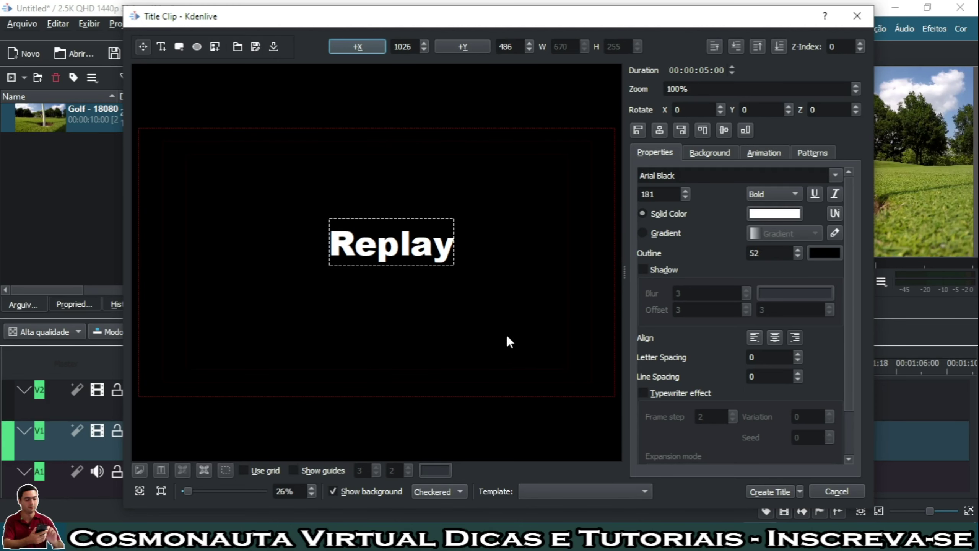
left_click(461, 492)
left_click(439, 508)
left_click(458, 497)
left_click(438, 510)
left_click(467, 491)
left_click(452, 461)
Step: Create the title clip with the Replay text and add it to the project bin
double_click(386, 256)
left_click(766, 489)
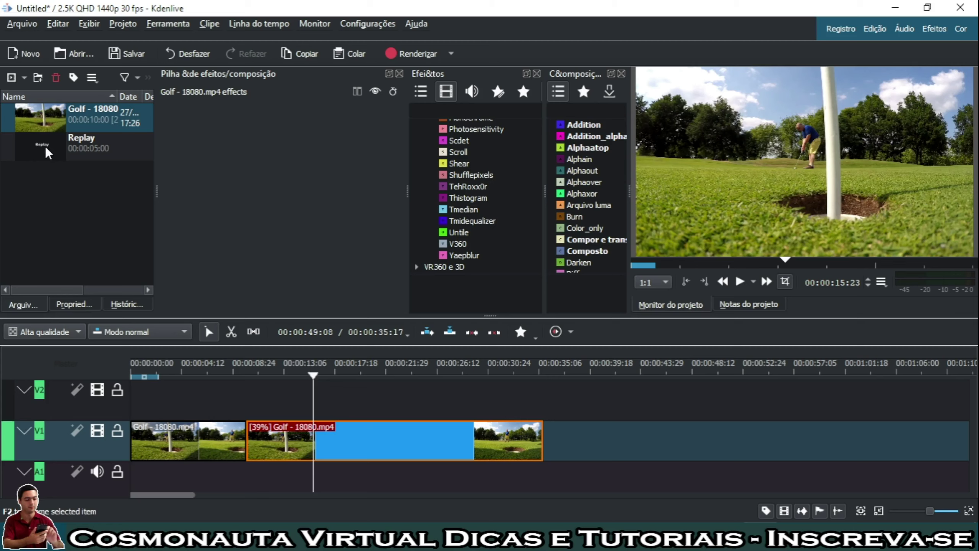
Step: Place the Replay title on track V2 over the whole slowed Golf clip and apply the Transformar effect to it
left_click_drag(45, 142, 542, 391)
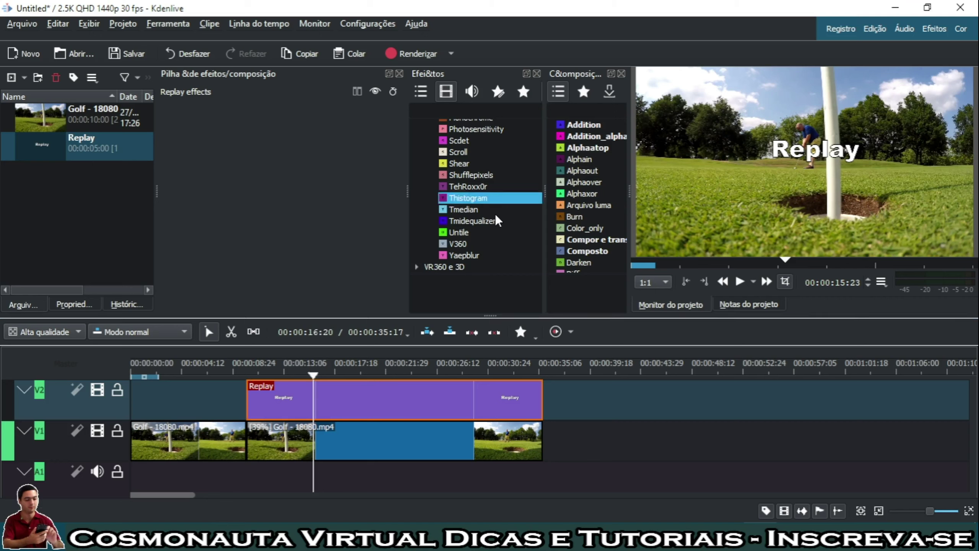
scroll(492, 227, "down", 10)
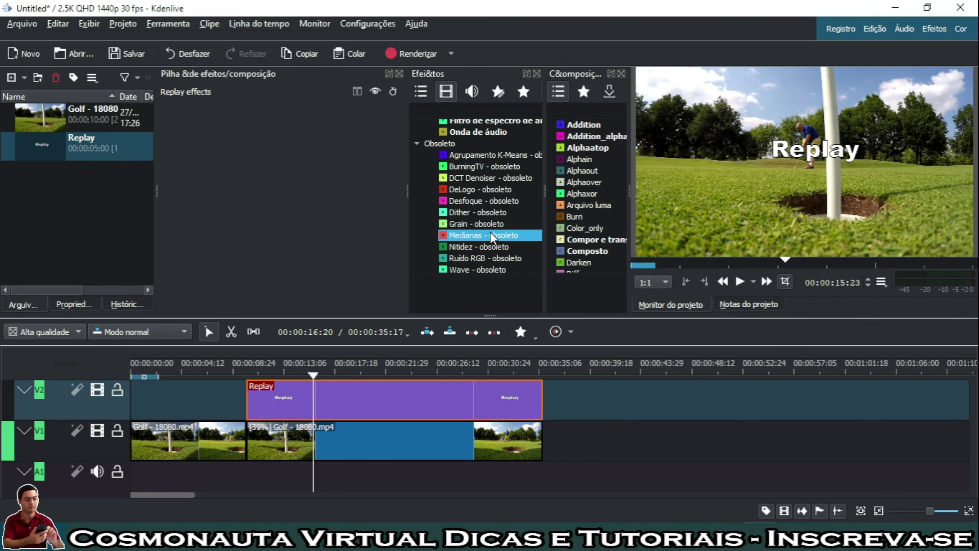
scroll(490, 233, "up", 12)
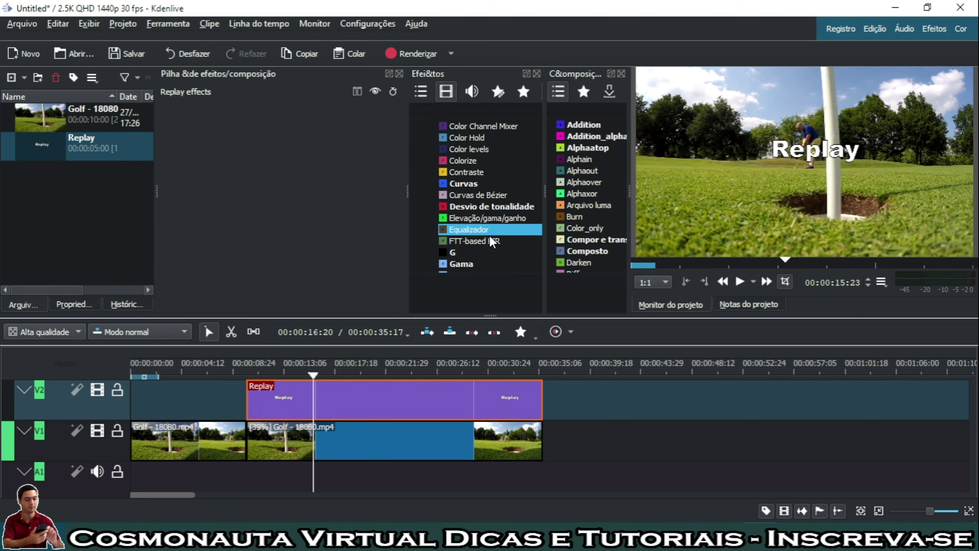
scroll(490, 226, "down", 6)
right_click(323, 404)
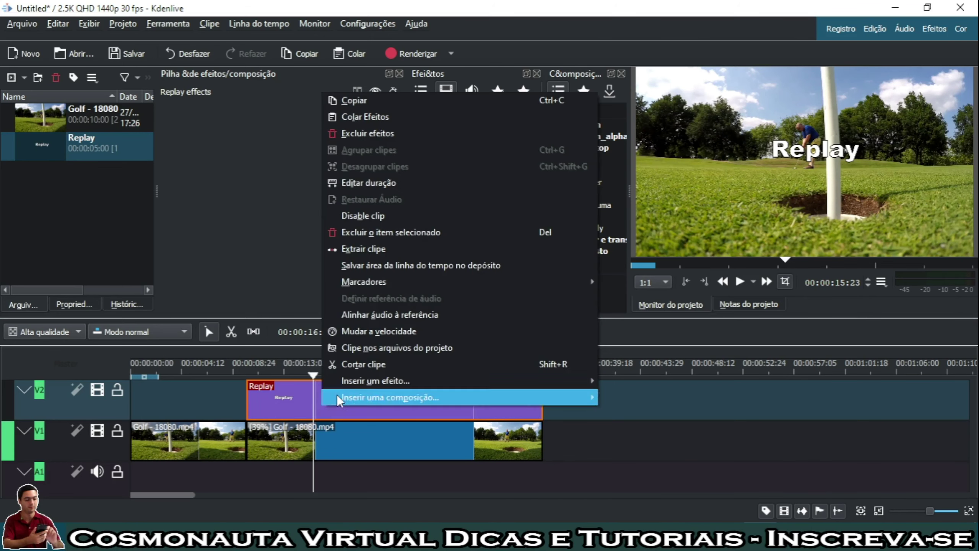
mouse_move(358, 385)
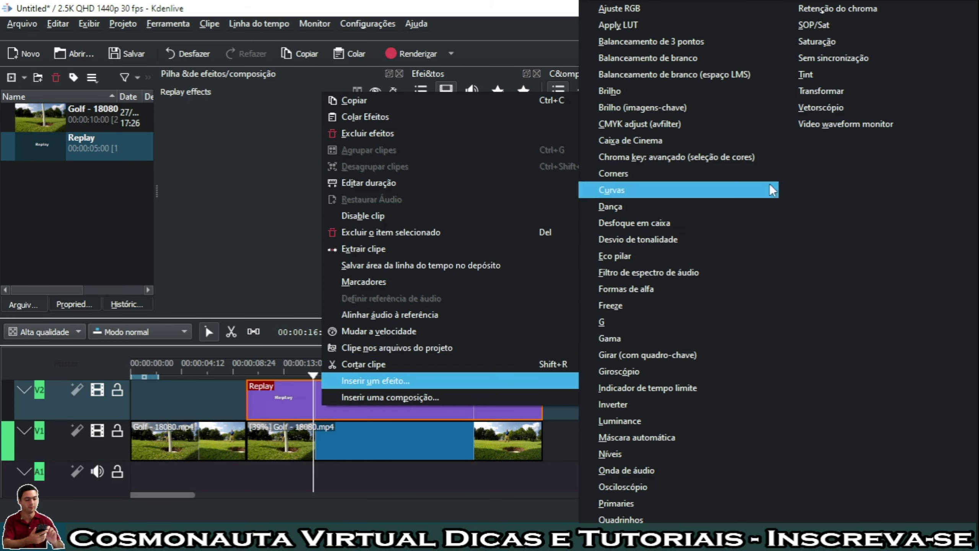
left_click(830, 92)
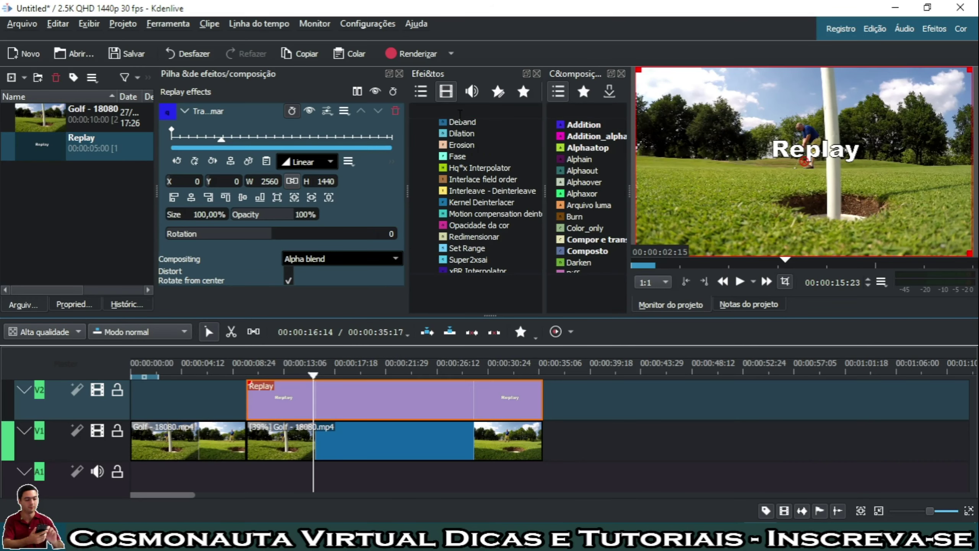
Step: Find the Transformar effect in the video effects list, within the transform, distort and perspective category
scroll(496, 204, "down", 10)
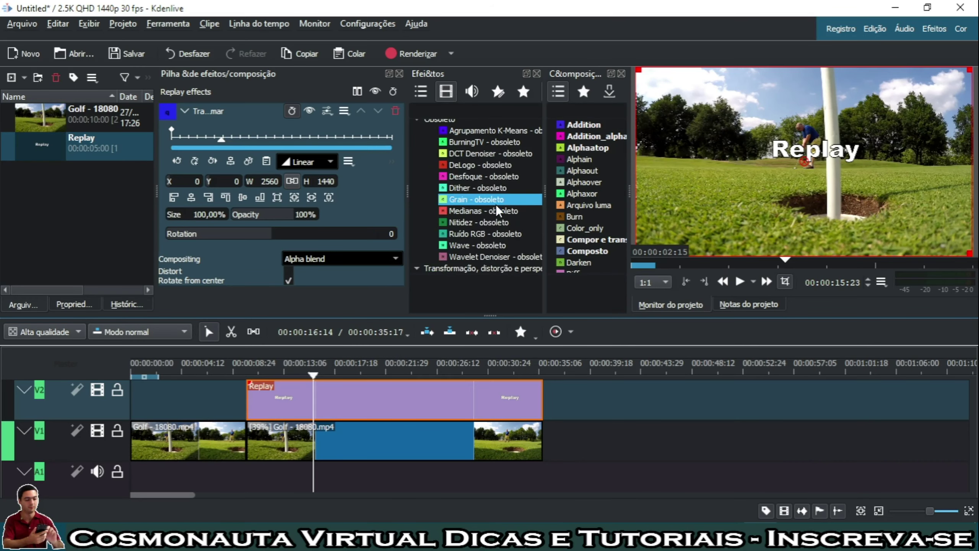
scroll(473, 173, "down", 2)
left_click(464, 226)
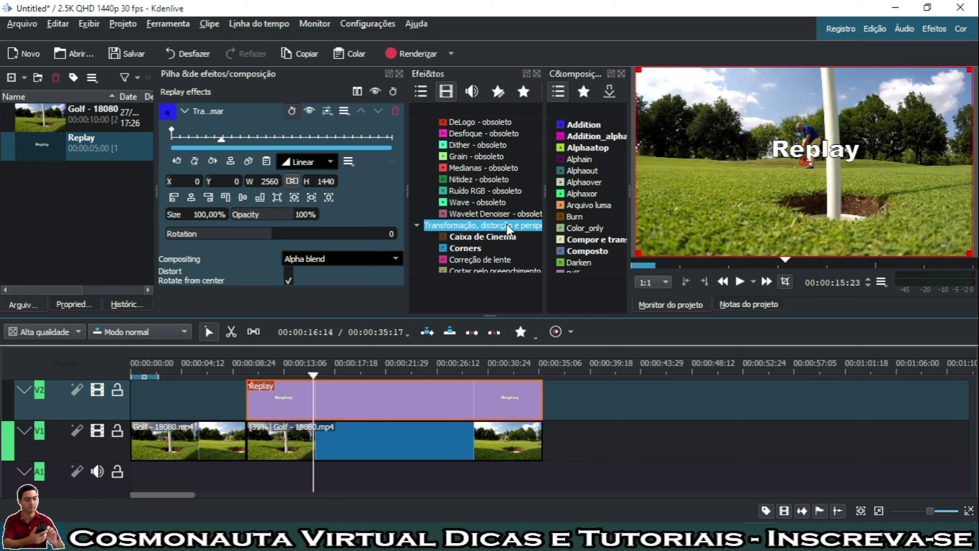
scroll(526, 223, "down", 3)
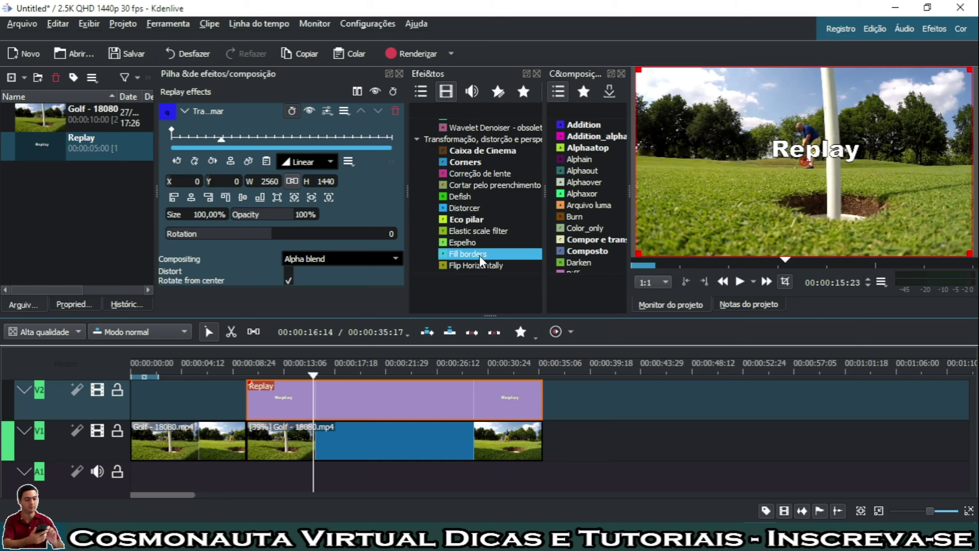
scroll(465, 197, "down", 4)
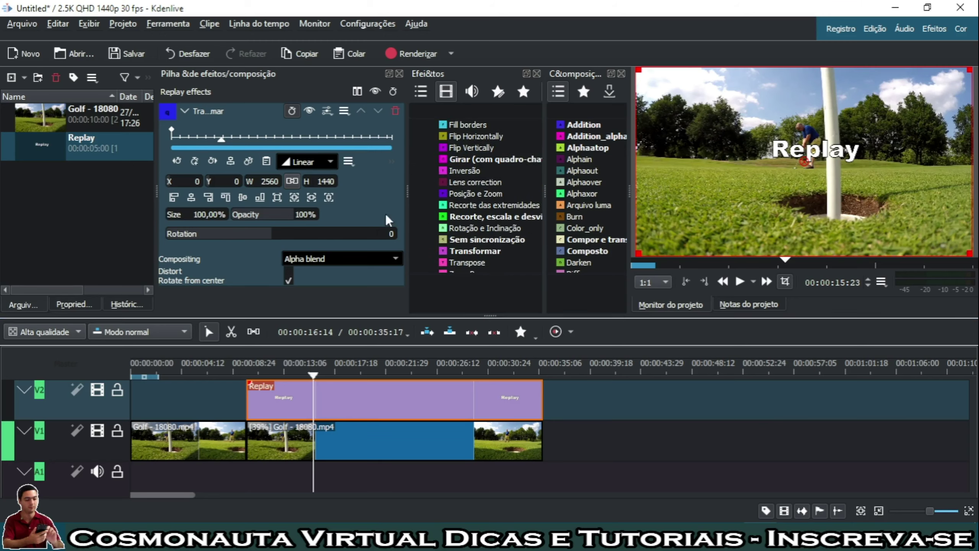
Step: Scale the Replay title to about 82% and move it to the lower-left corner of the frame, about X -715, Y 660
left_click_drag(639, 253, 706, 213)
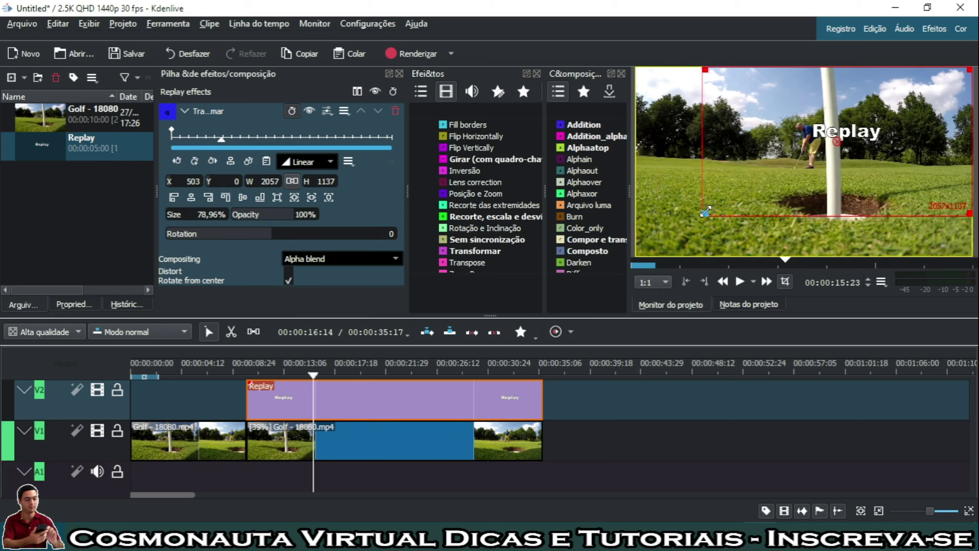
left_click_drag(838, 135, 675, 245)
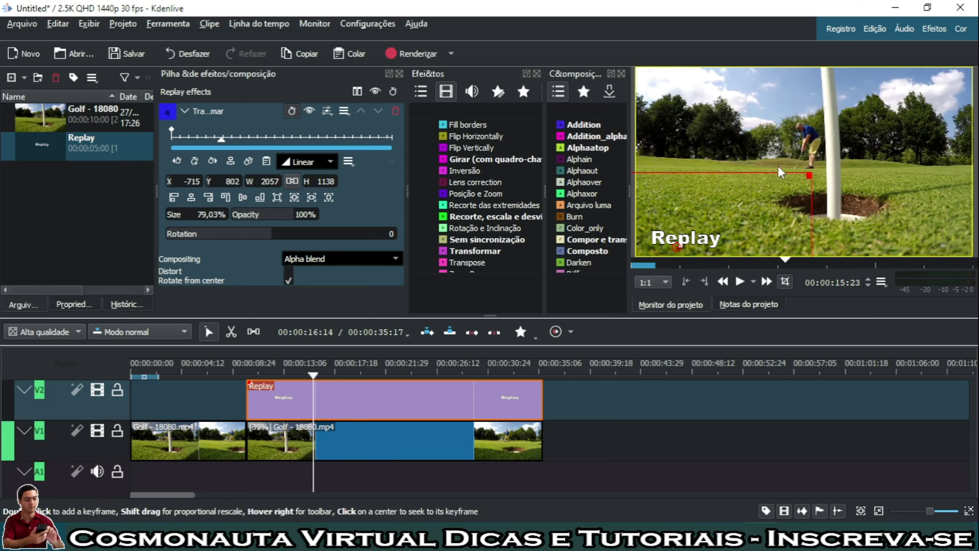
left_click_drag(809, 176, 817, 156)
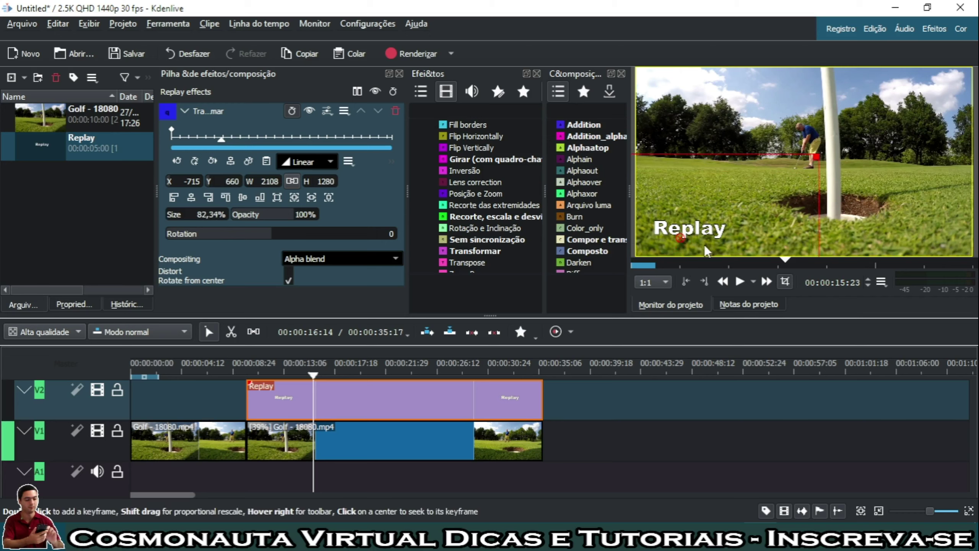
Step: Open the Replay title clip from the project bin for editing and select its text
left_click(85, 145)
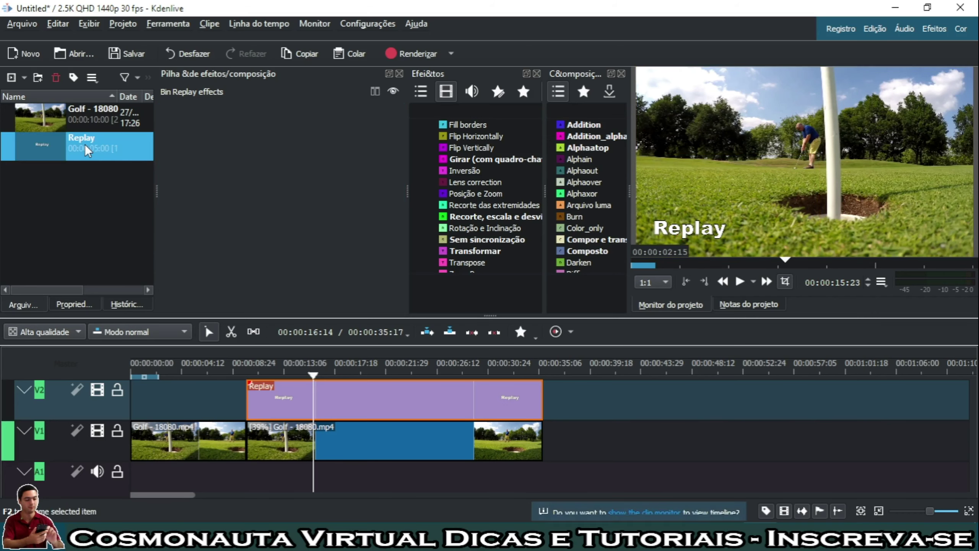
key("Return")
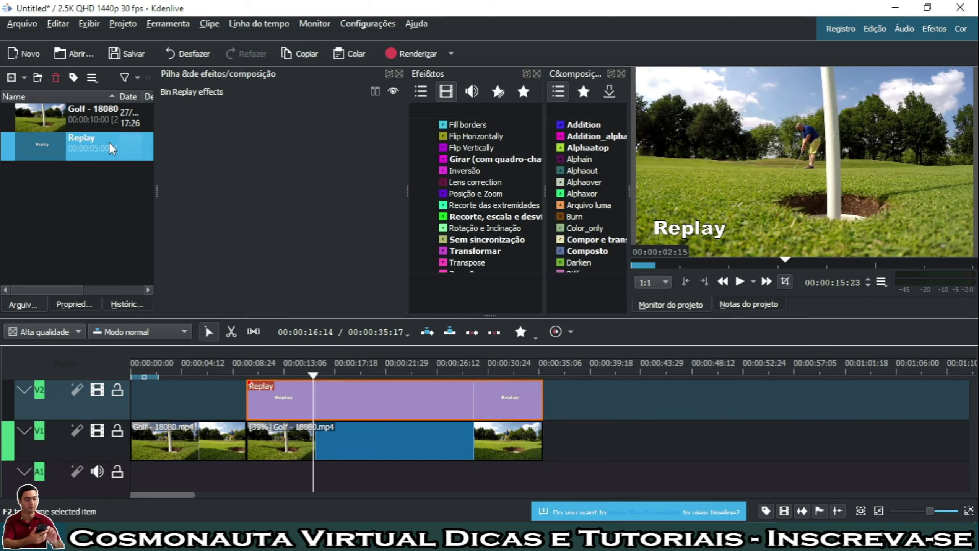
right_click(108, 143)
mouse_move(121, 145)
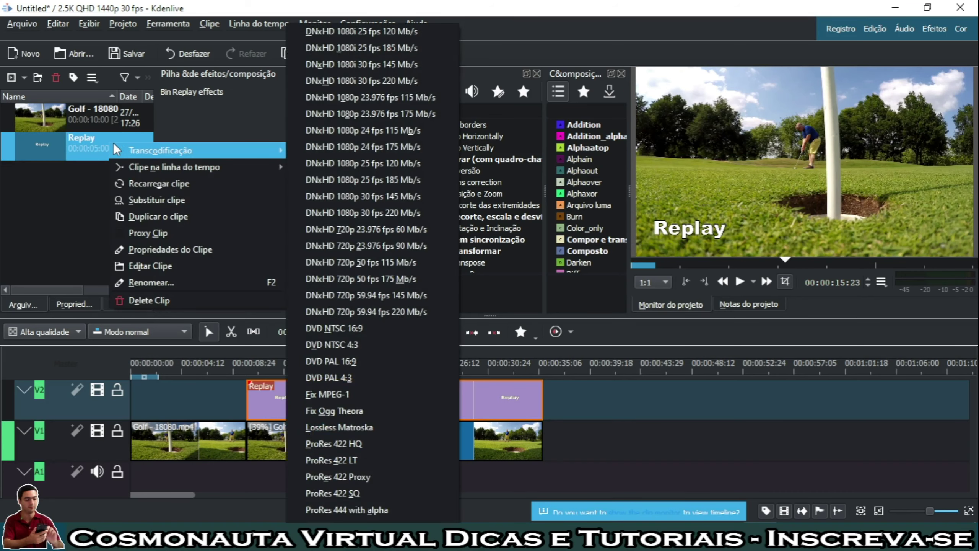
left_click(158, 267)
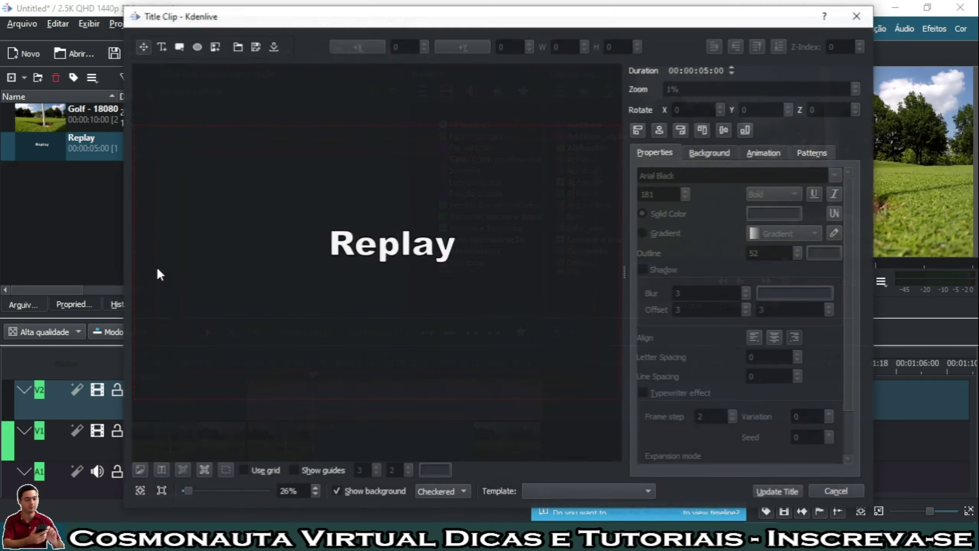
left_click(337, 249)
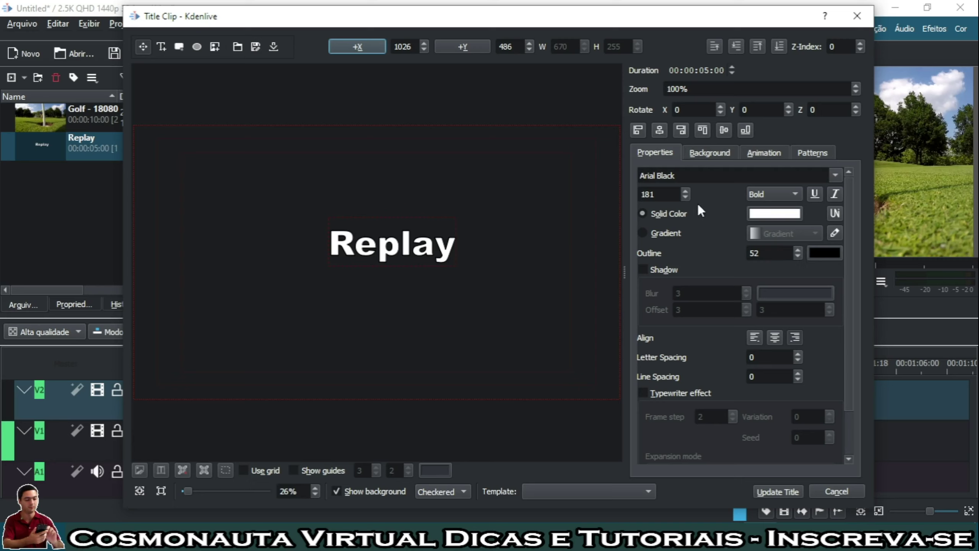
Step: Set the Replay text's font size to 350 and update the title clip
scroll(685, 190, "up", 9)
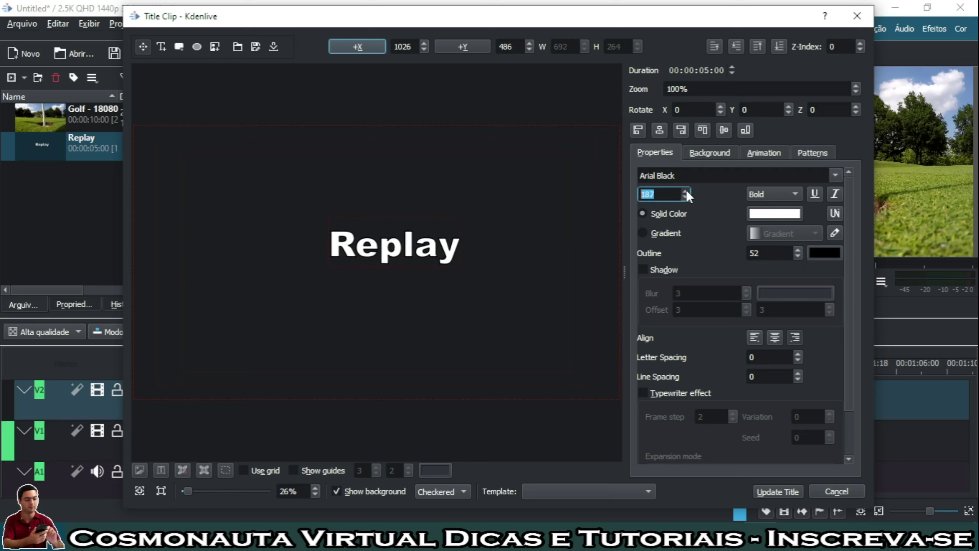
scroll(687, 192, "up", 13)
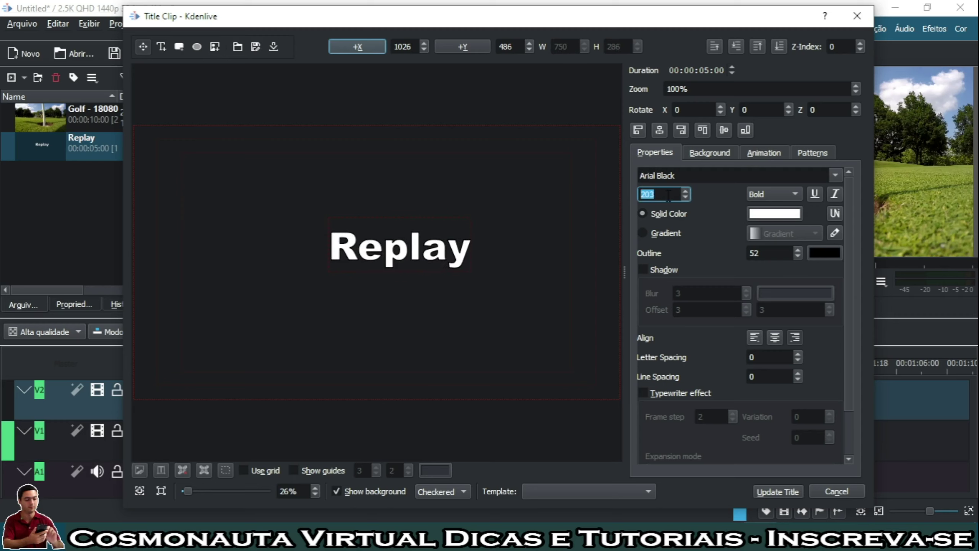
scroll(688, 191, "up", 2)
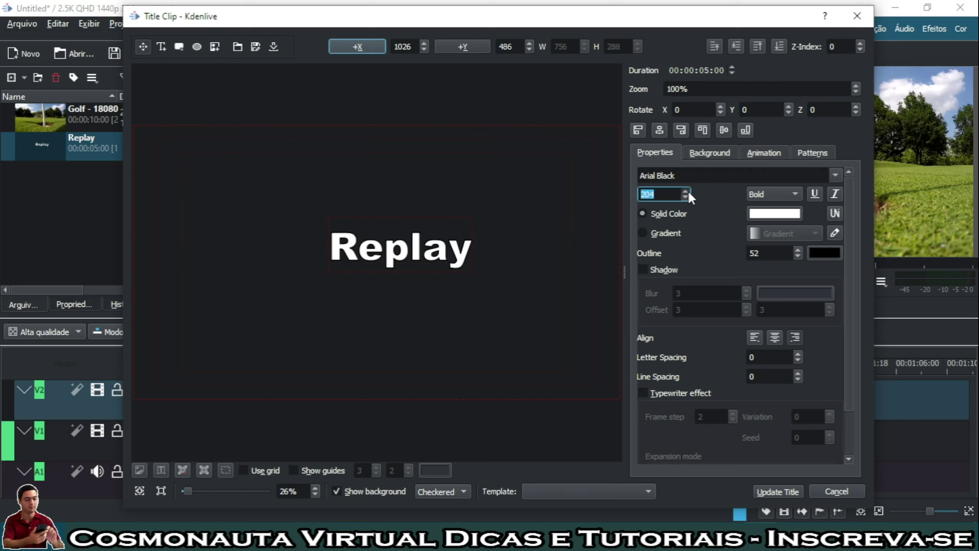
left_click(668, 195)
key("BackSpace")
key("BackSpace")
key("BackSpace")
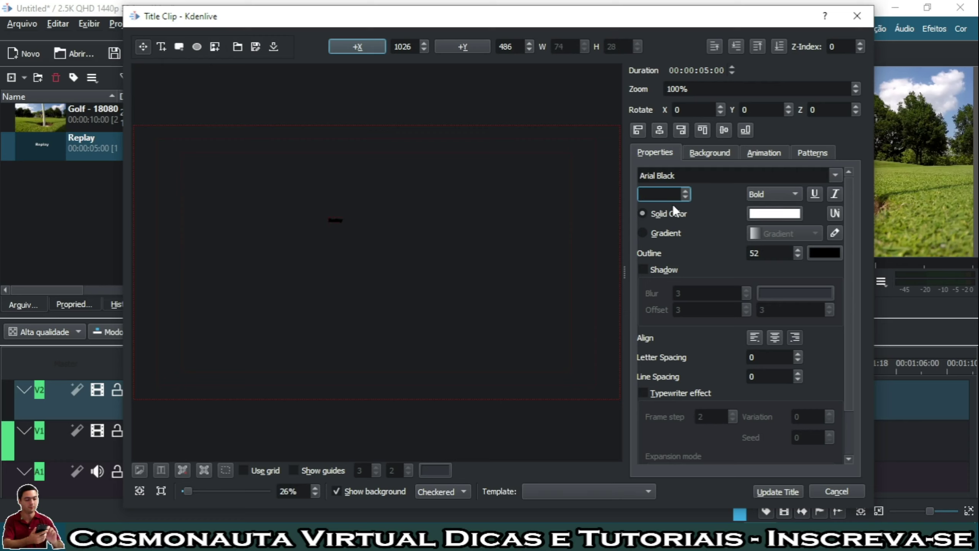
type("350")
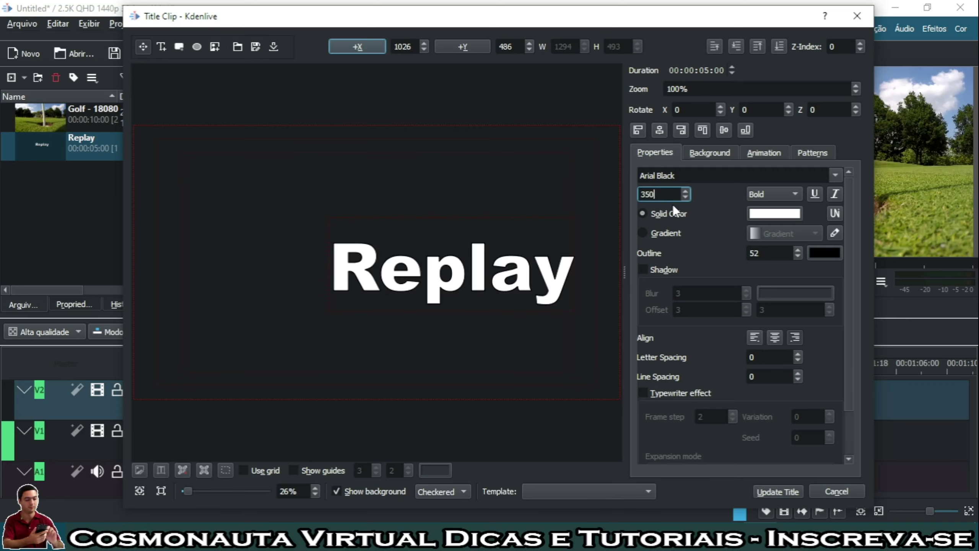
left_click(775, 492)
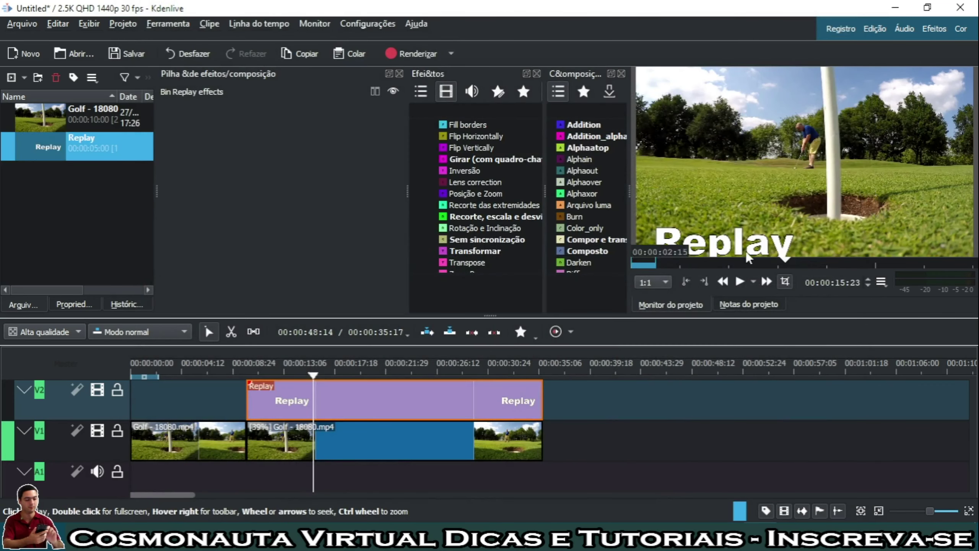
Step: Move the enlarged Replay title on V2 up and slightly left in the frame, to about X -748, Y 568
left_click(366, 389)
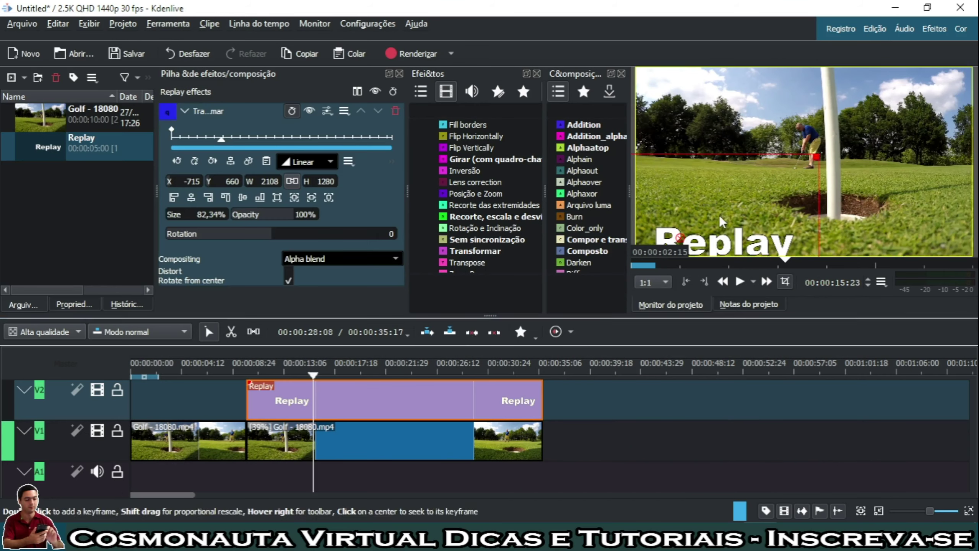
left_click_drag(682, 237, 674, 226)
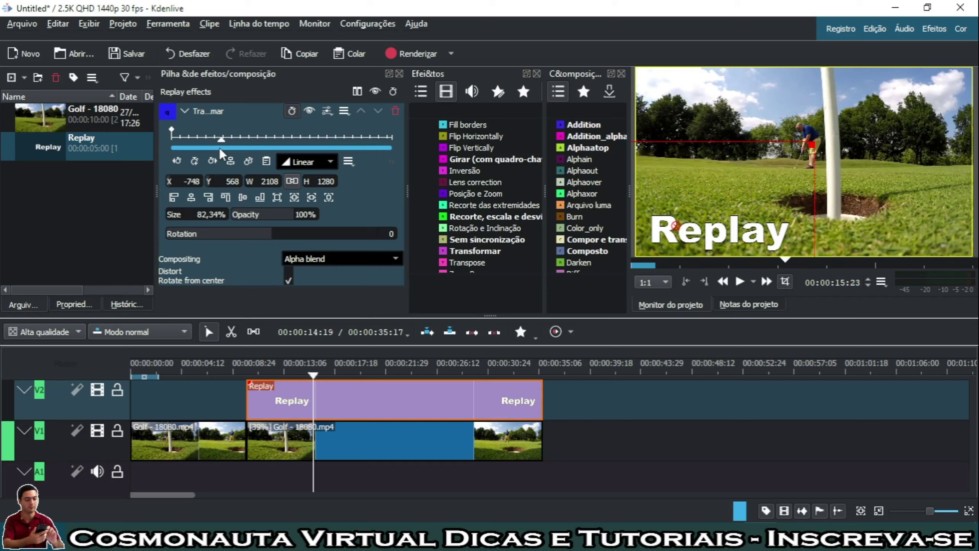
Step: Add a transform keyframe to the Replay title at 00:00:10:20 and lower its opacity there to 19%
key("Home")
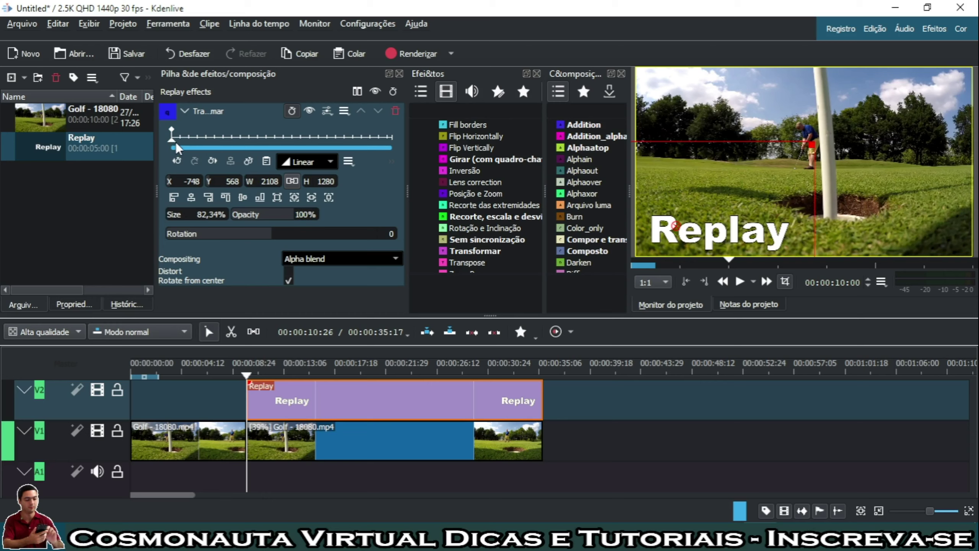
key("Right")
key("Right")
key("Right")
key("Right")
key("Right")
key("Right")
key("Right")
key("Right")
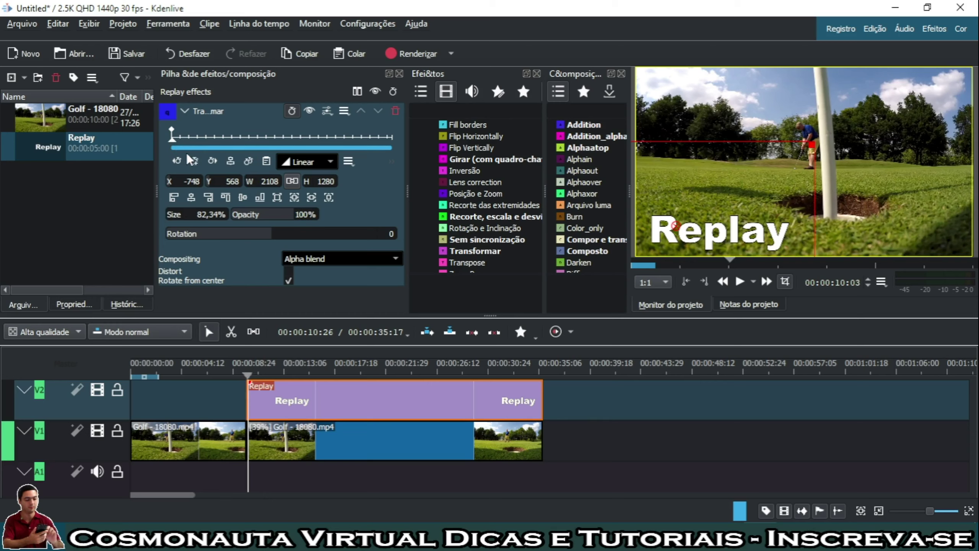
key("Right")
key("Right")
key("Right")
key("Right")
key("Right")
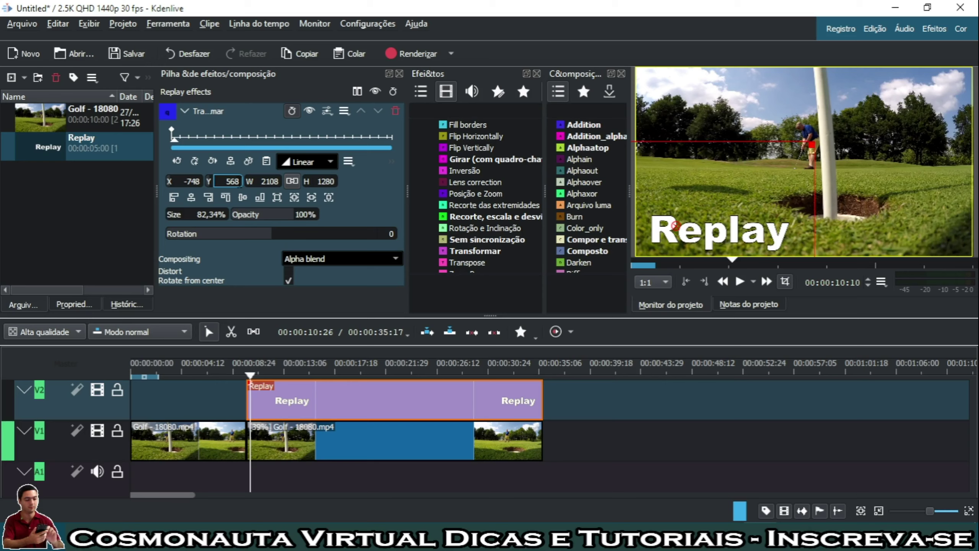
key("Right")
key("Right")
key("Right")
key("Right")
key("Right")
key("Right")
key("Right")
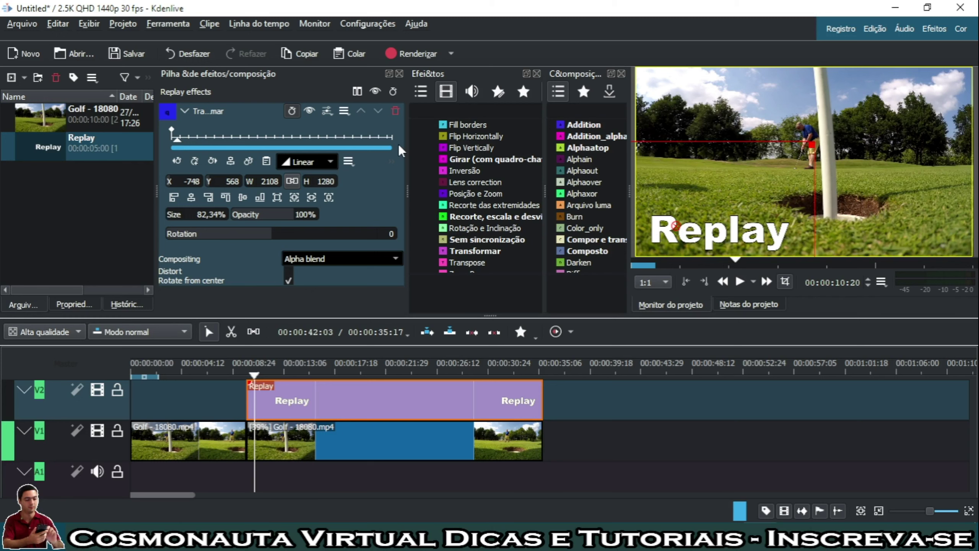
left_click(195, 162)
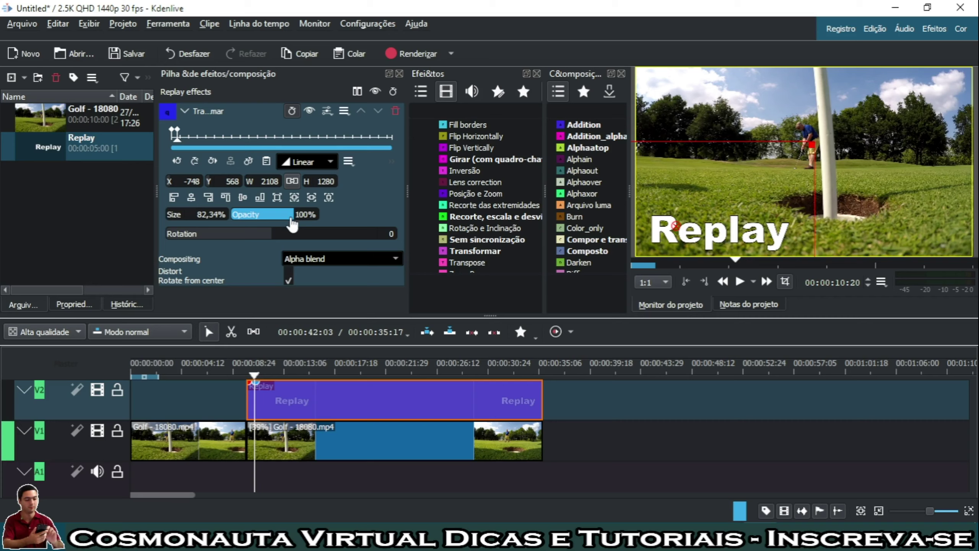
left_click_drag(292, 222, 245, 230)
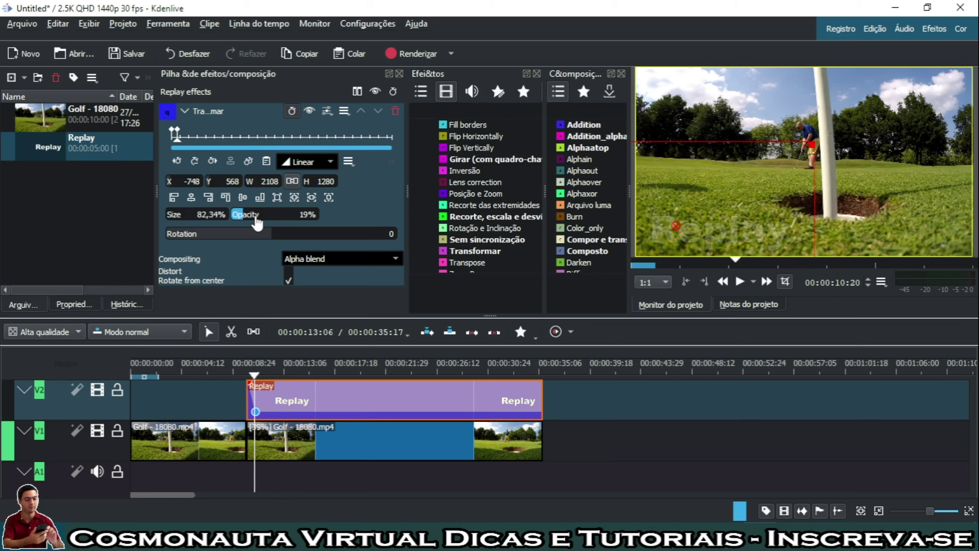
Step: Play back the section after the new keyframe to check the title's opacity
left_click(514, 266)
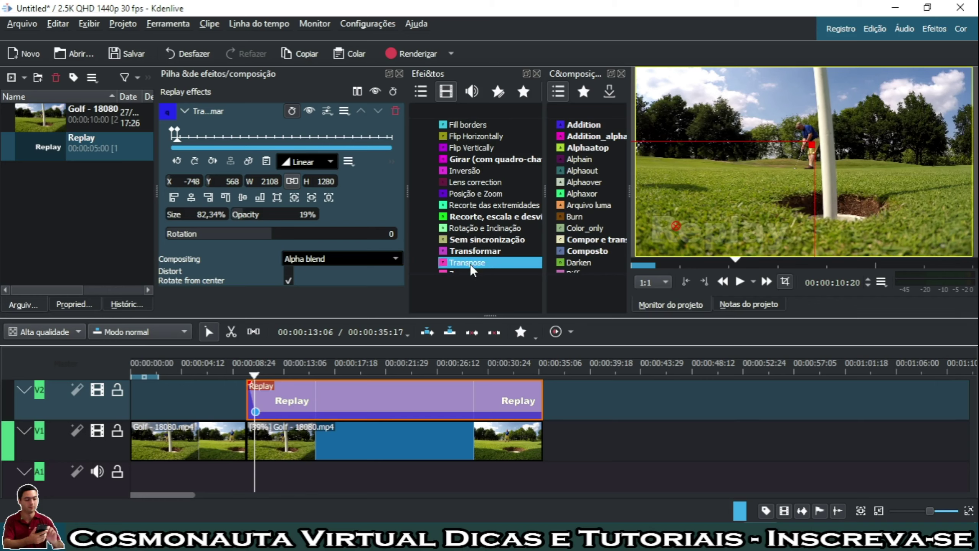
key("space")
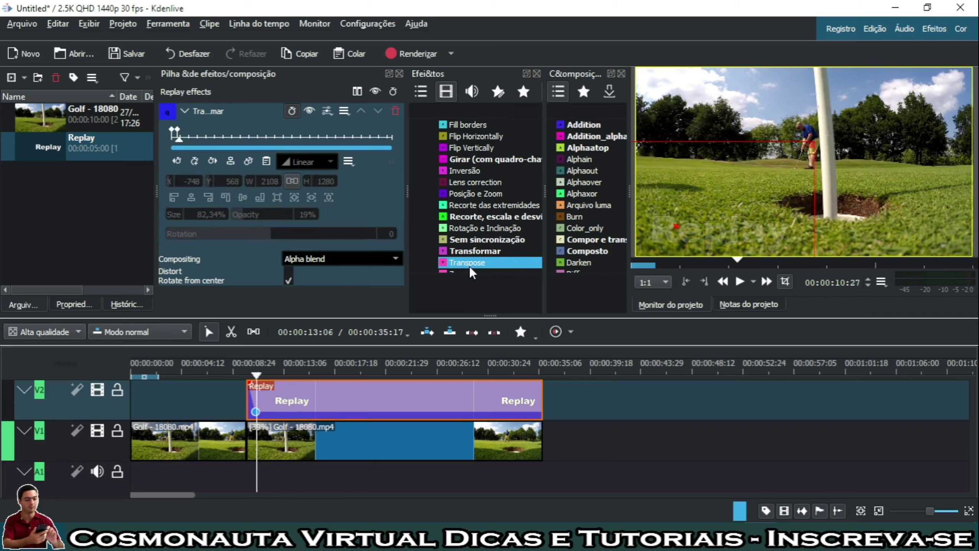
left_click(468, 269)
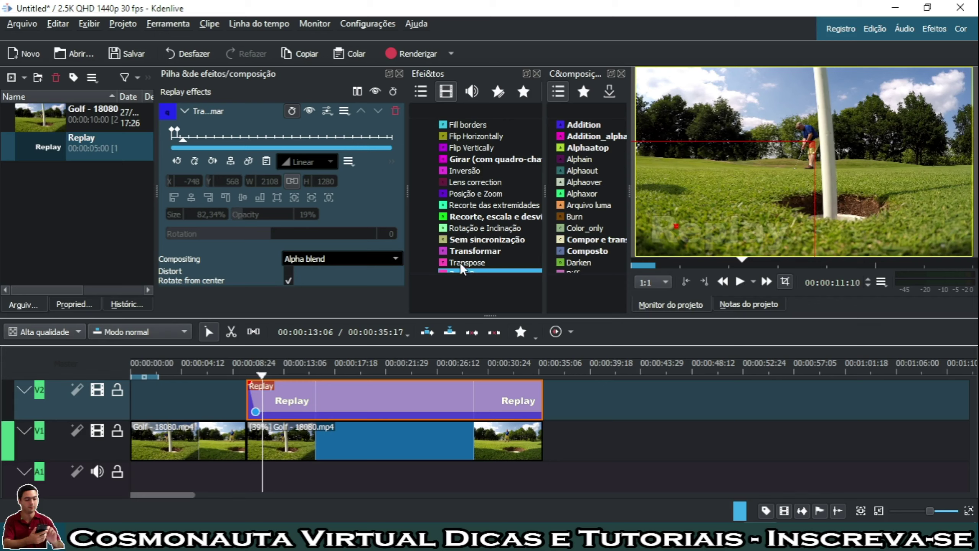
Step: Add transform keyframes to the Replay title at 00:00:11:10 with 100% opacity and at 00:00:12:04 with 19% opacity
left_click(193, 162)
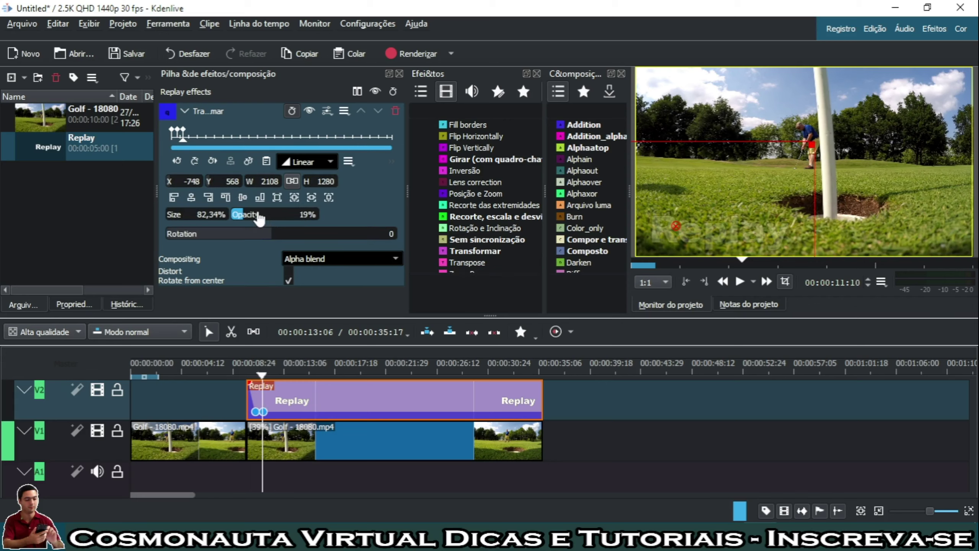
left_click_drag(247, 214, 339, 230)
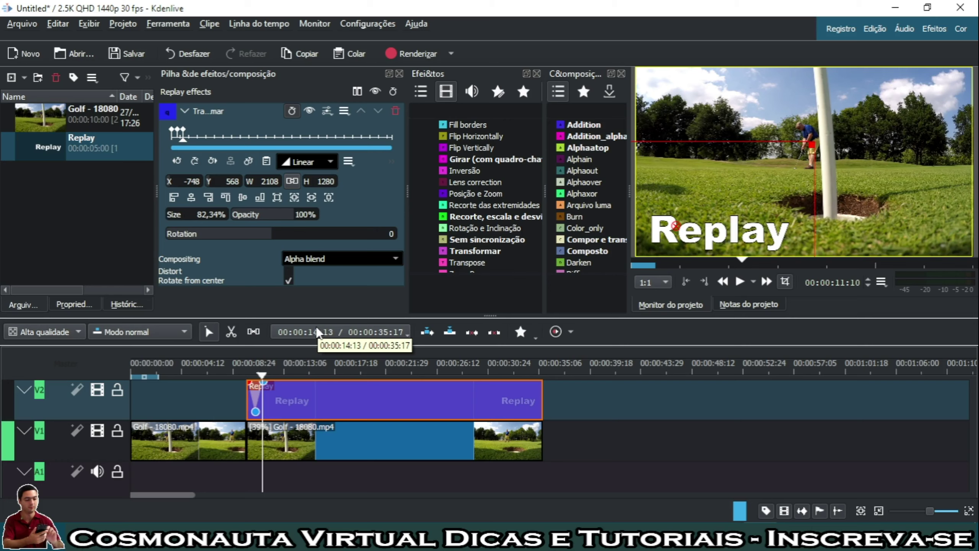
left_click(184, 141)
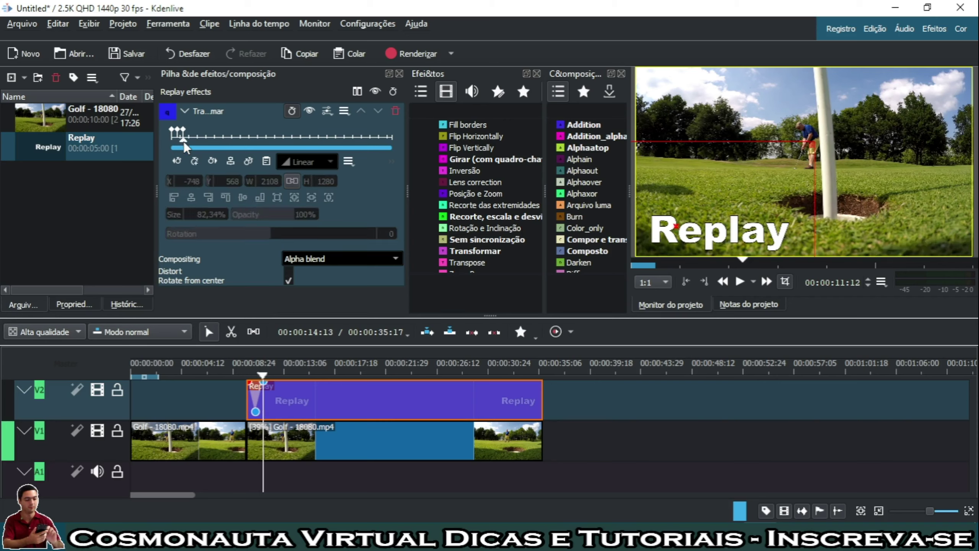
left_click_drag(184, 141, 189, 146)
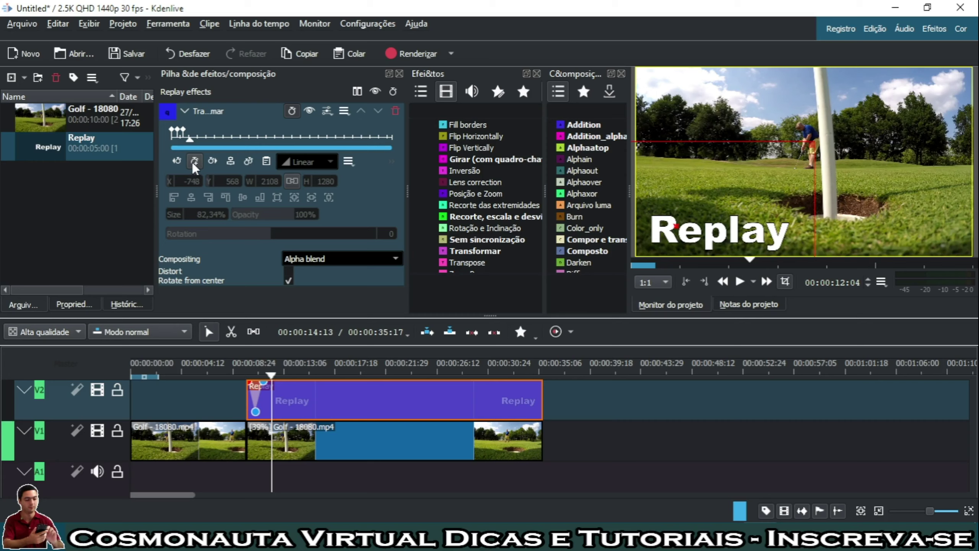
left_click(192, 162)
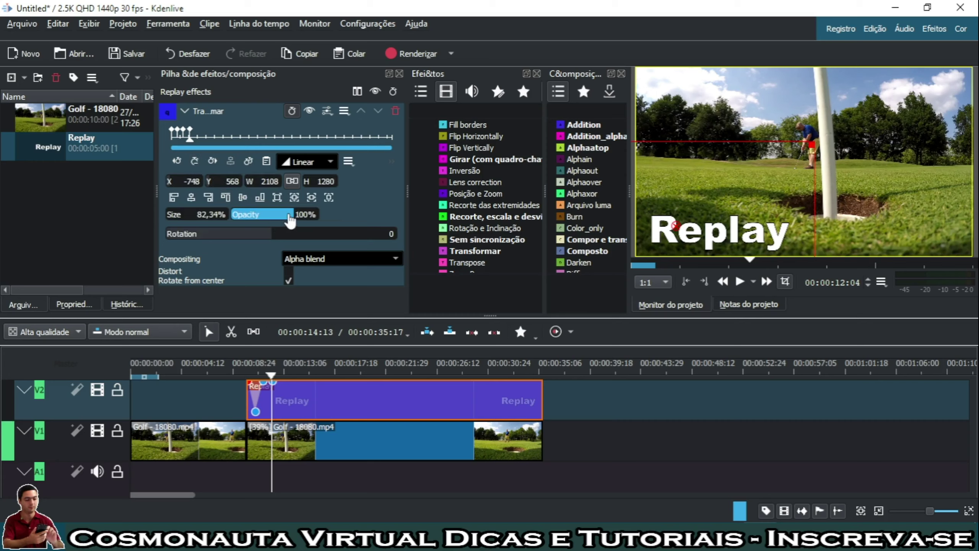
left_click_drag(290, 221, 245, 222)
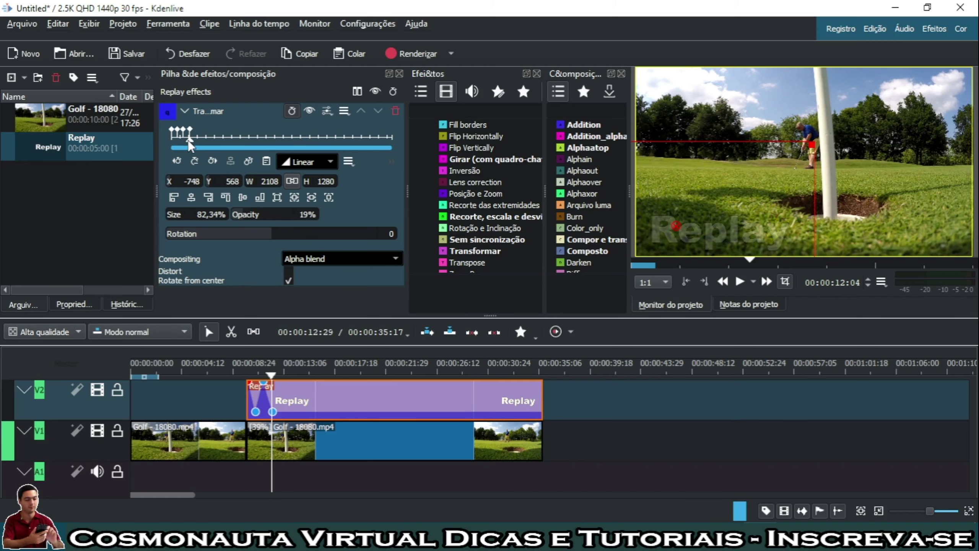
Step: Continue the title's fade pattern with transform keyframes at 00:00:13:02 with 100% opacity and at 00:00:13:21 with 20% opacity
left_click_drag(189, 139, 199, 143)
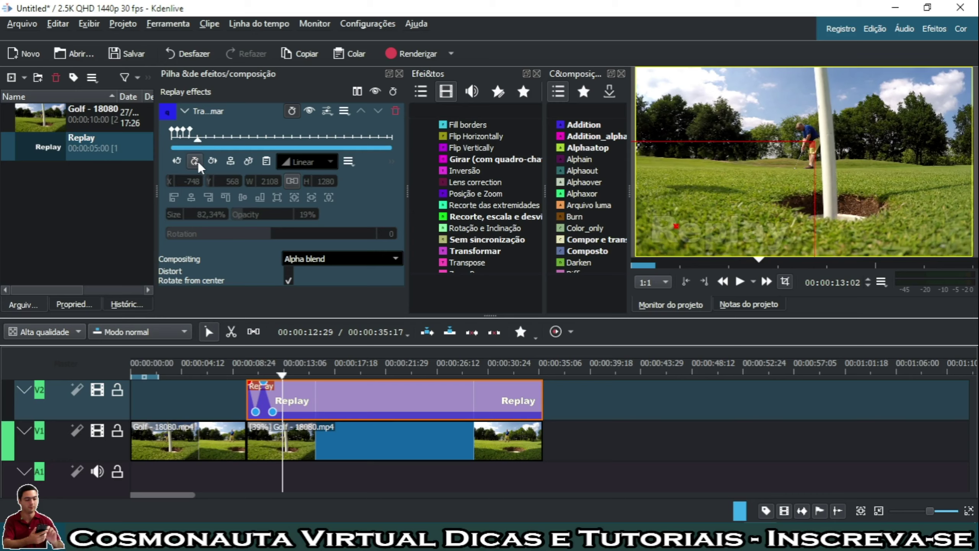
left_click(195, 162)
left_click_drag(262, 215, 306, 224)
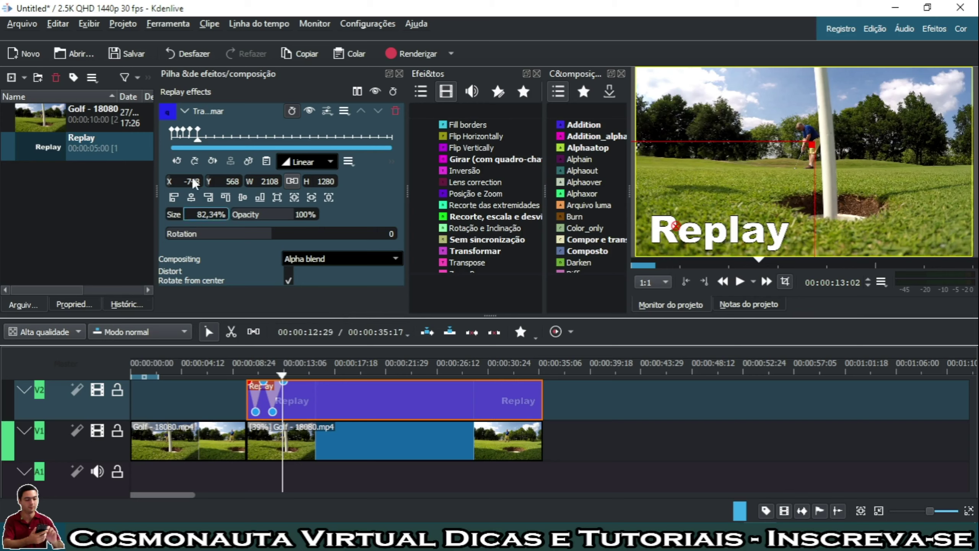
left_click(196, 143)
left_click(200, 145)
left_click(203, 147)
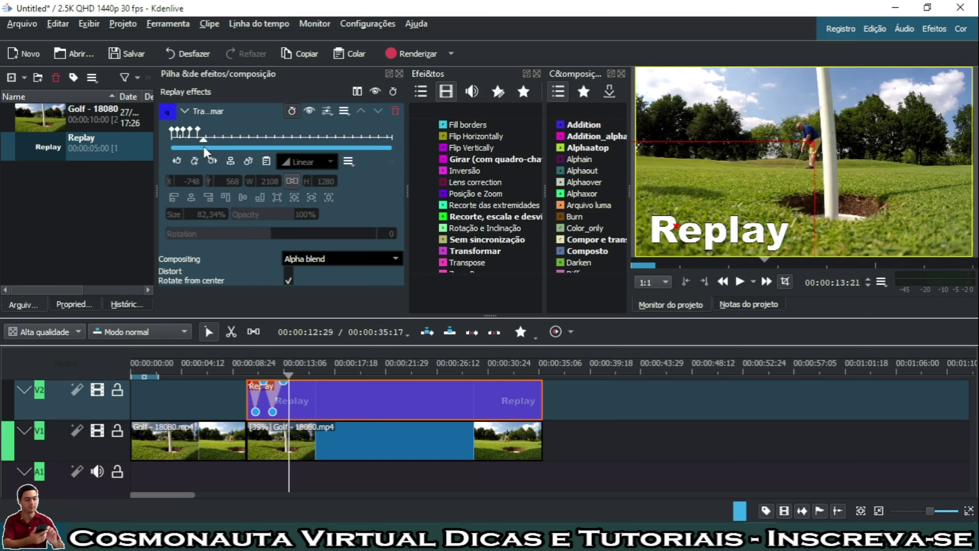
left_click(199, 164)
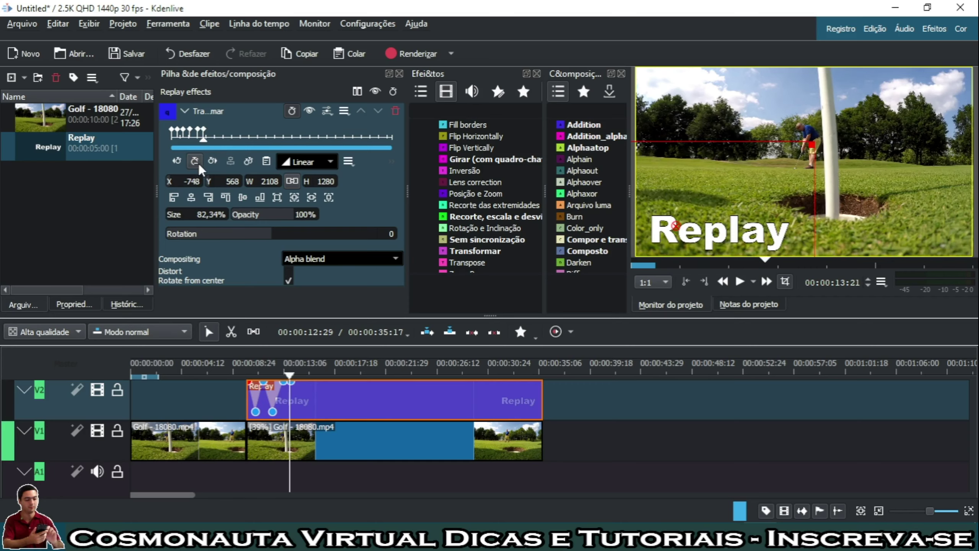
left_click_drag(288, 220, 244, 222)
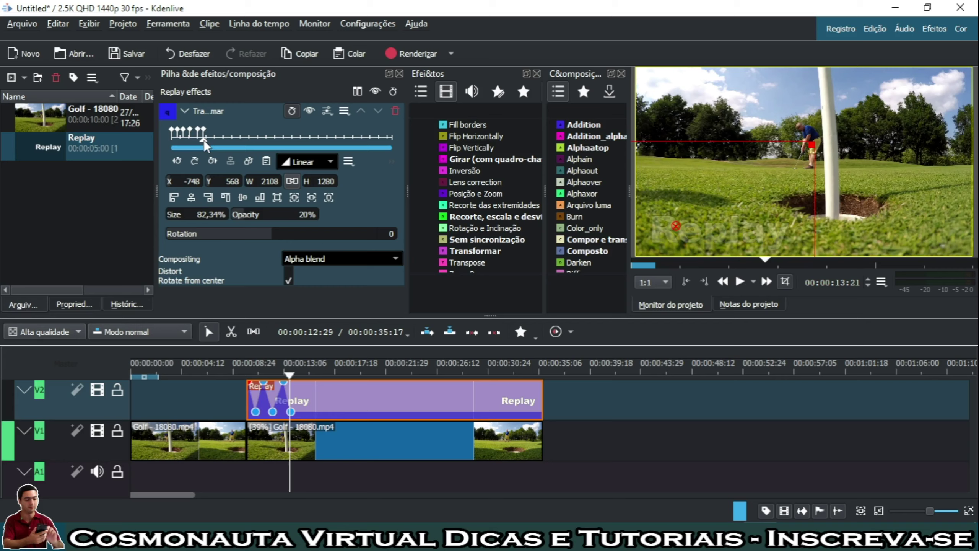
Step: Add a transform keyframe to the Replay title at 00:00:14:14 and raise its opacity there to 100%
left_click_drag(205, 141, 210, 146)
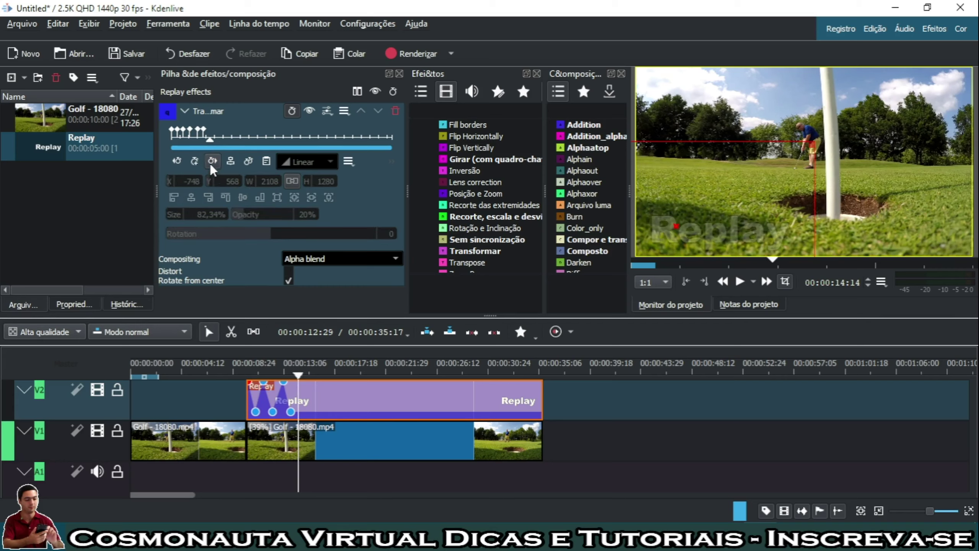
left_click(197, 162)
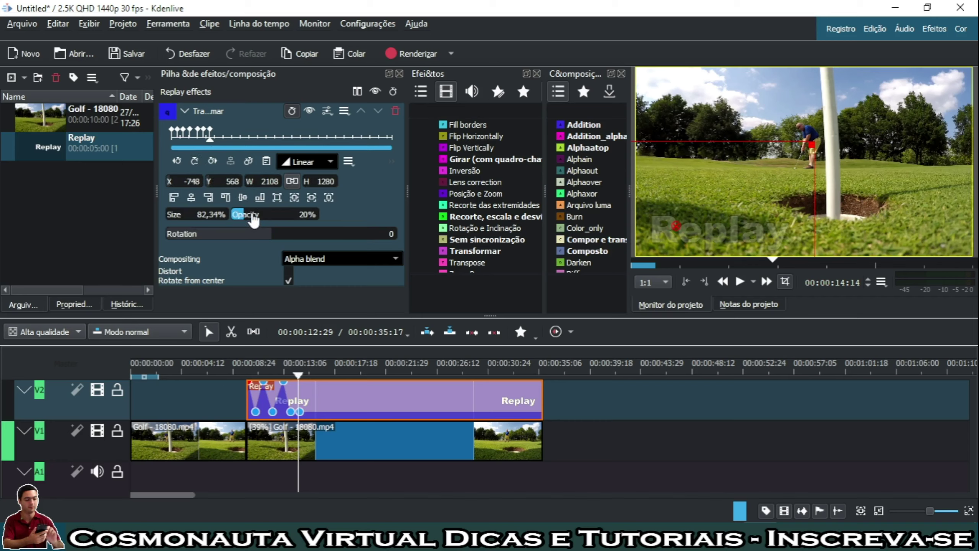
left_click_drag(253, 218, 305, 231)
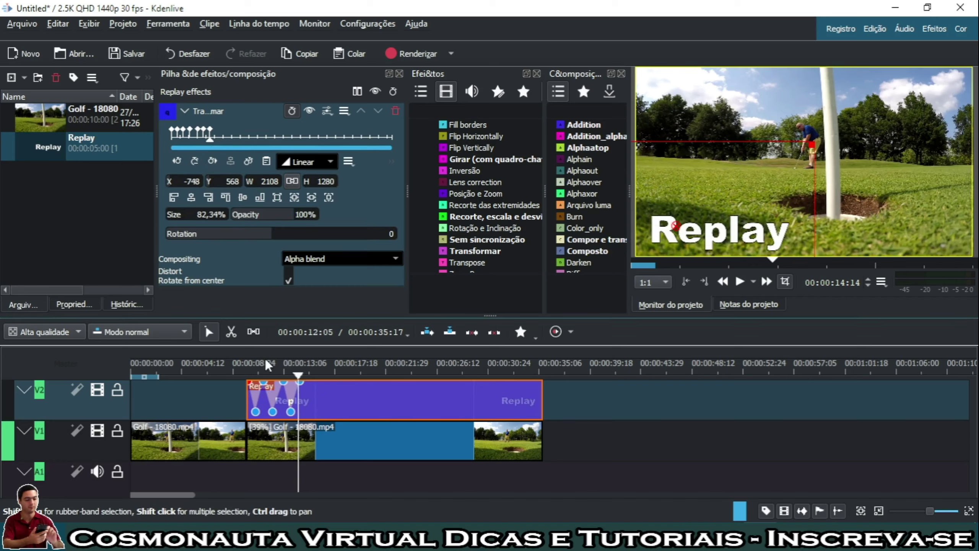
Step: Play back the timeline twice from just before the Replay title to check its fading in and out
left_click(246, 374)
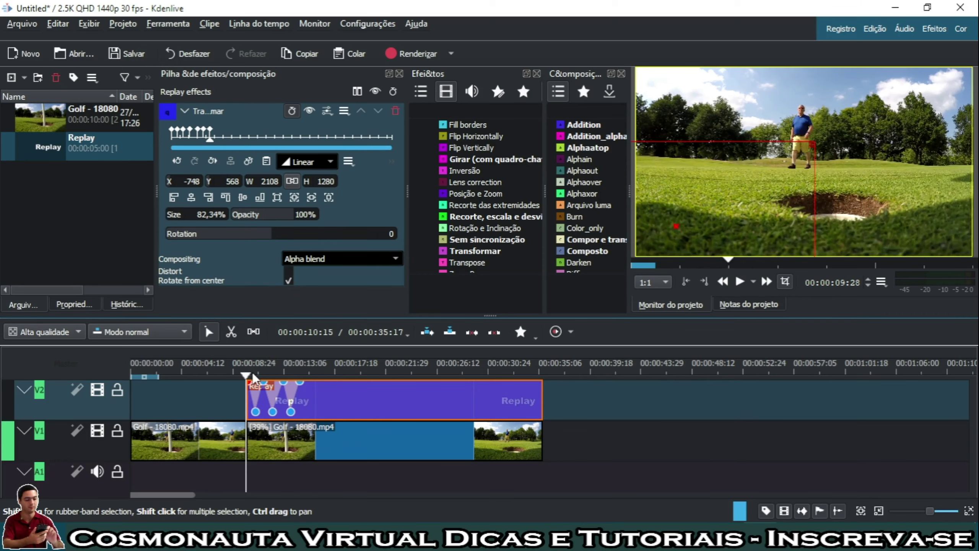
key("space")
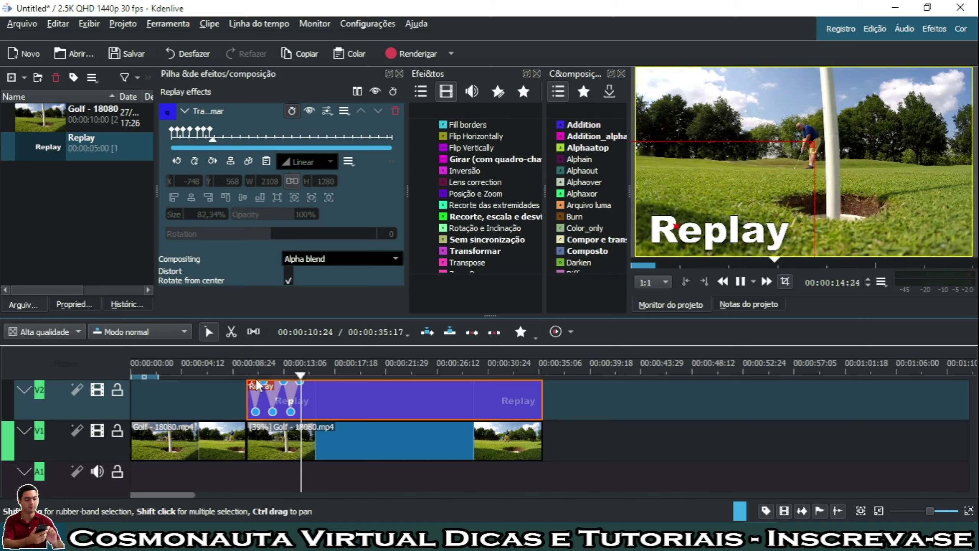
key("space")
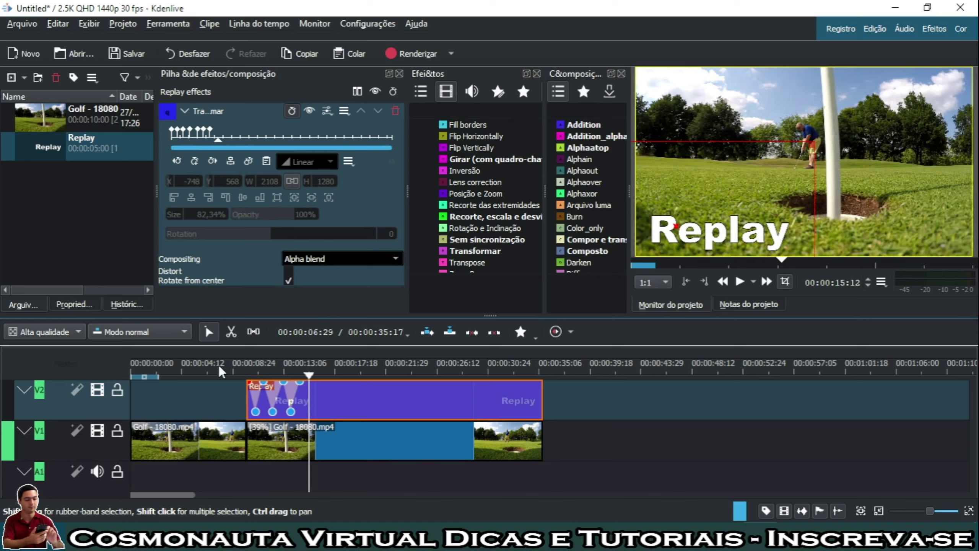
left_click(239, 367)
key("space")
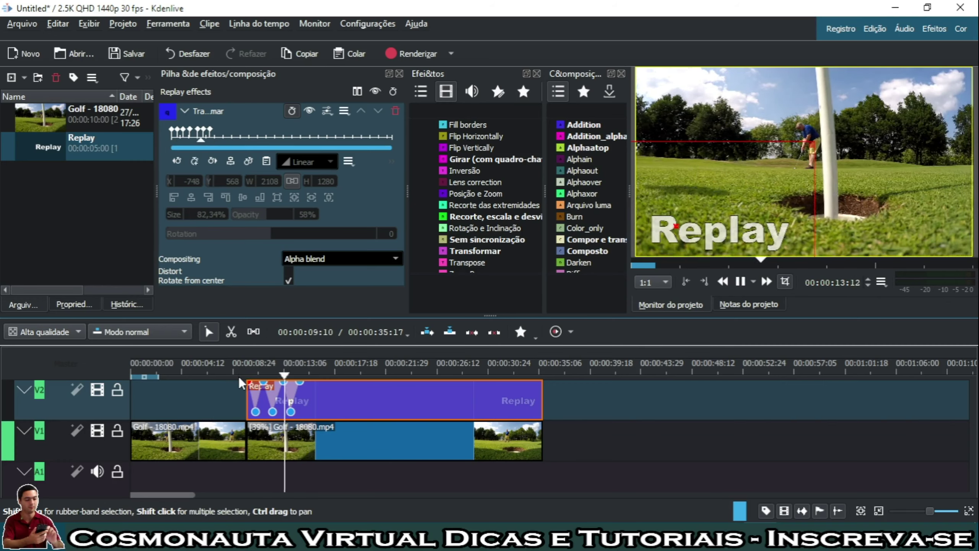
key("space")
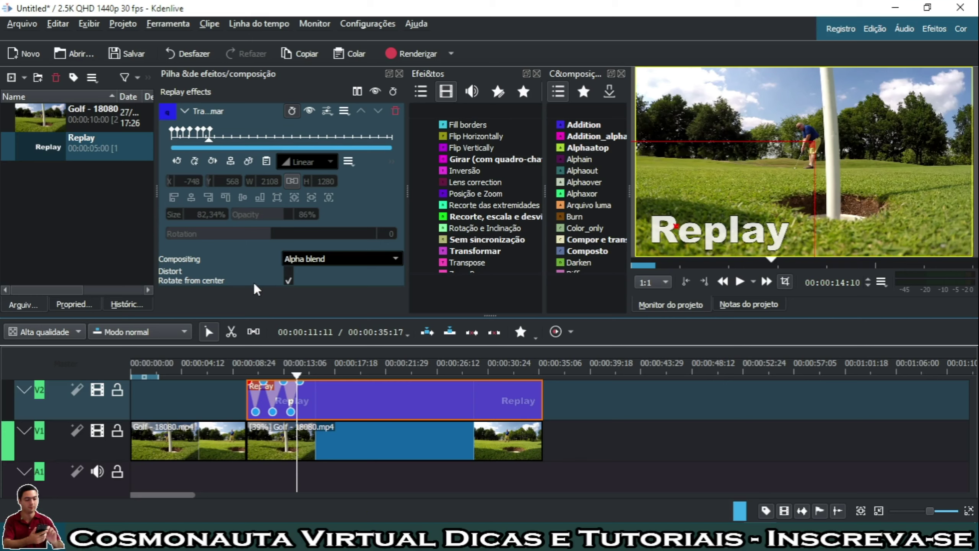
Step: Add a transform keyframe to the Replay title at 00:00:15:11 and lower its opacity there to 11%
left_click_drag(211, 140, 218, 144)
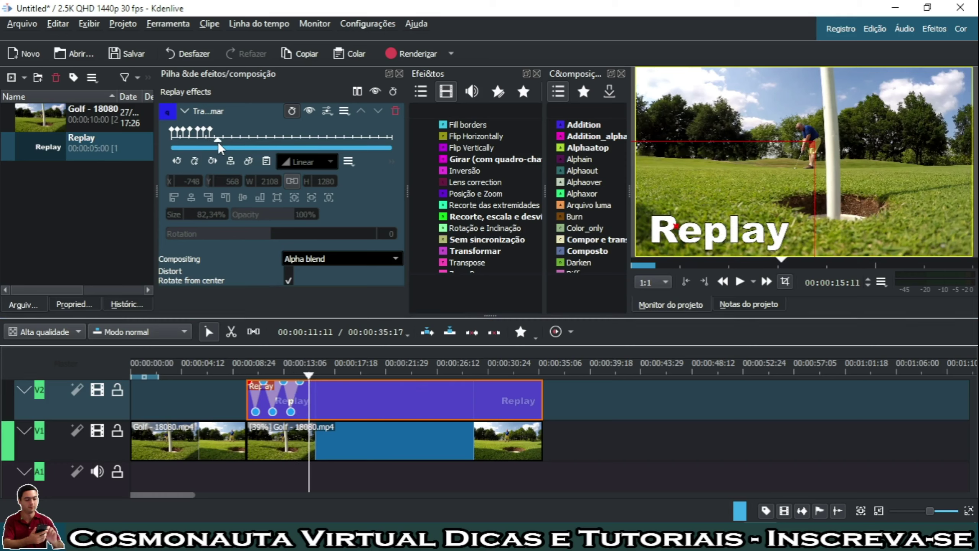
left_click(194, 162)
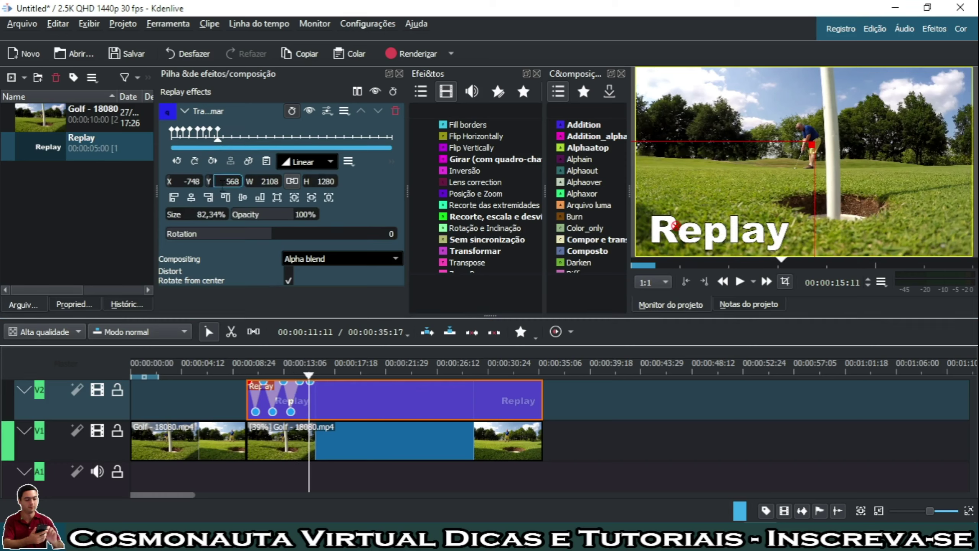
left_click_drag(290, 223, 239, 219)
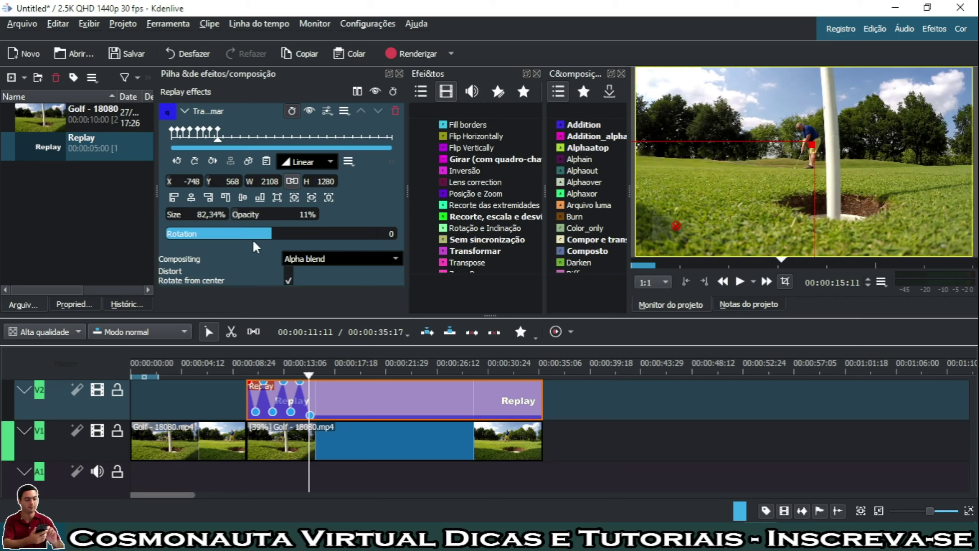
Step: Play back parts of the original golf clip and the slow-motion replay to review the title's pulsing opacity
key("space")
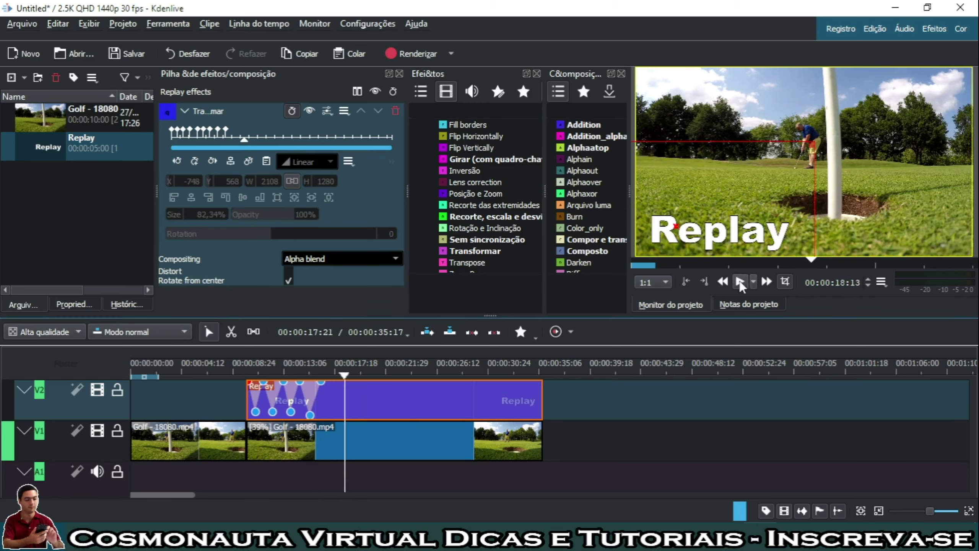
left_click(740, 281)
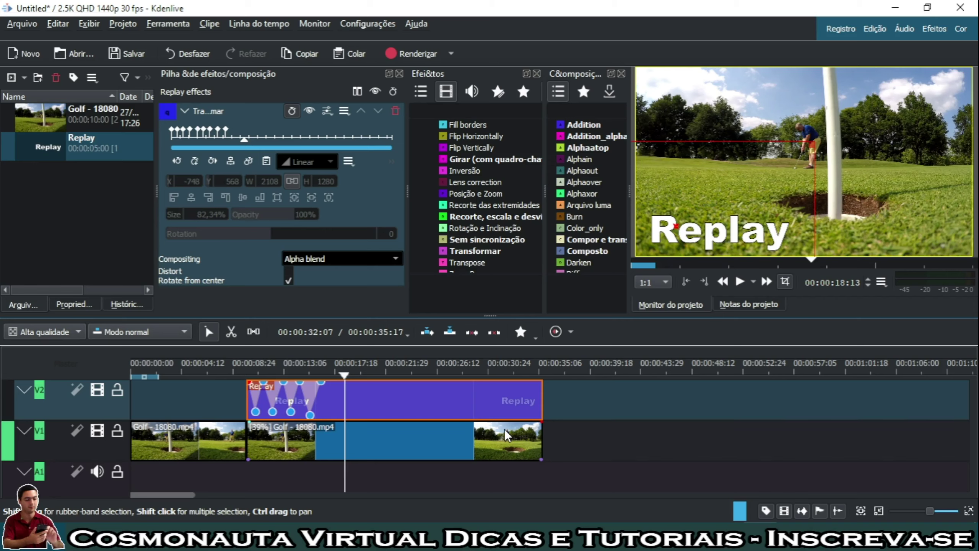
left_click(242, 368)
key("Left")
key("Left")
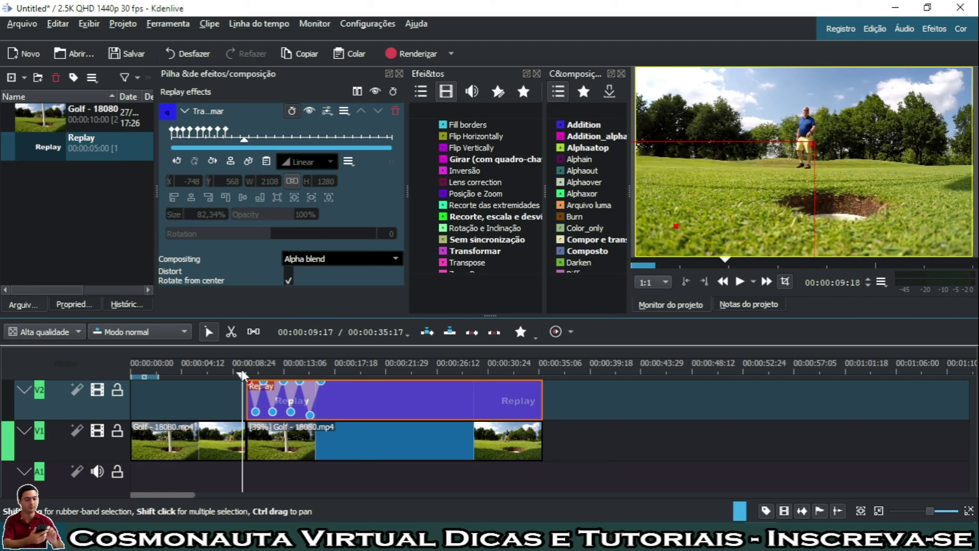
key("space")
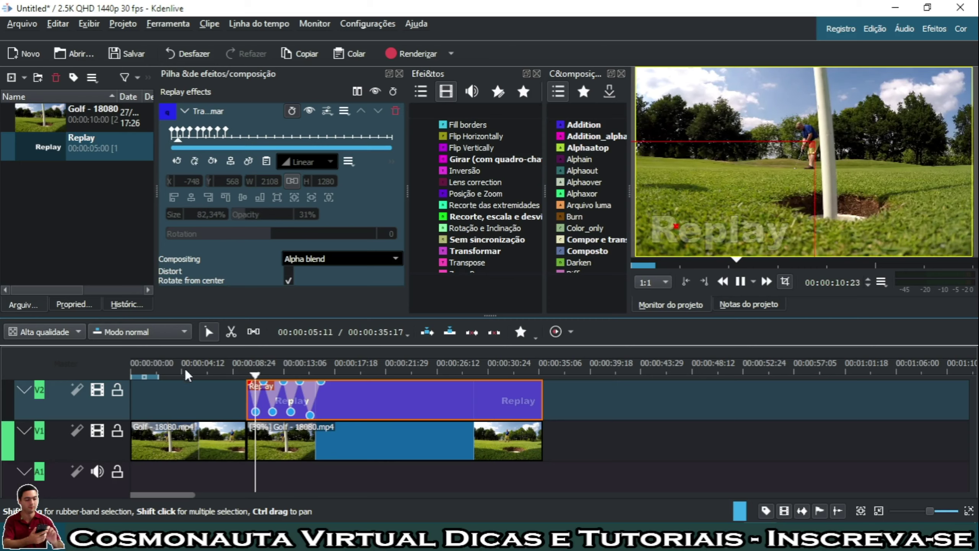
left_click(164, 373)
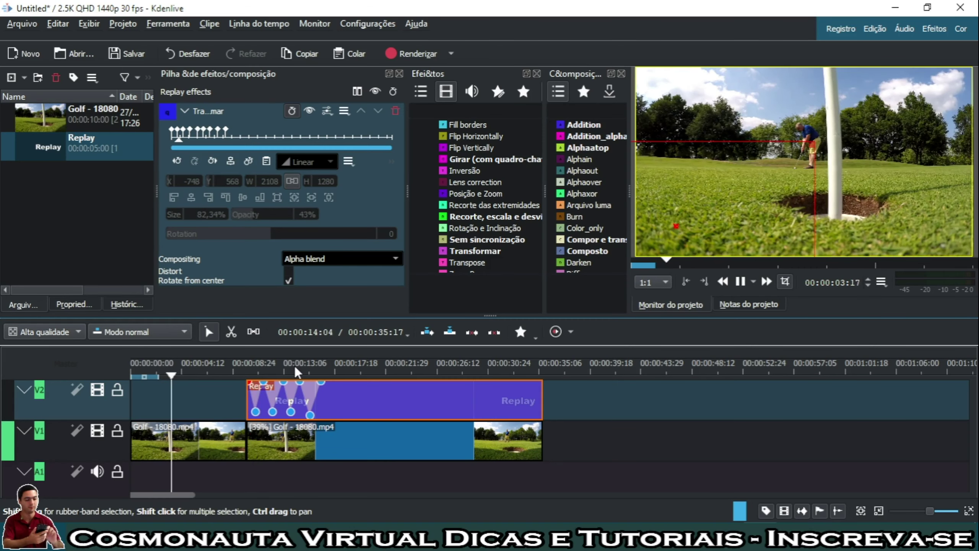
left_click(282, 454)
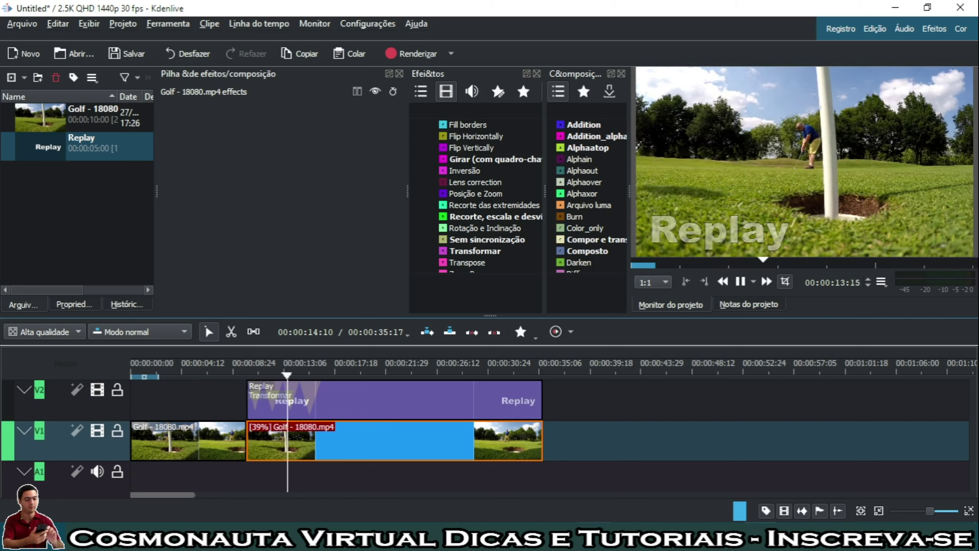
key("space")
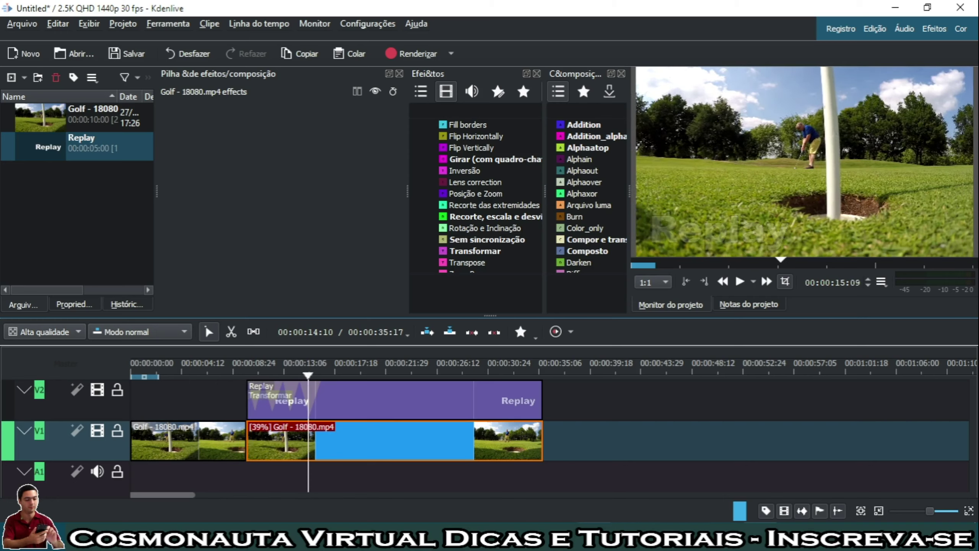